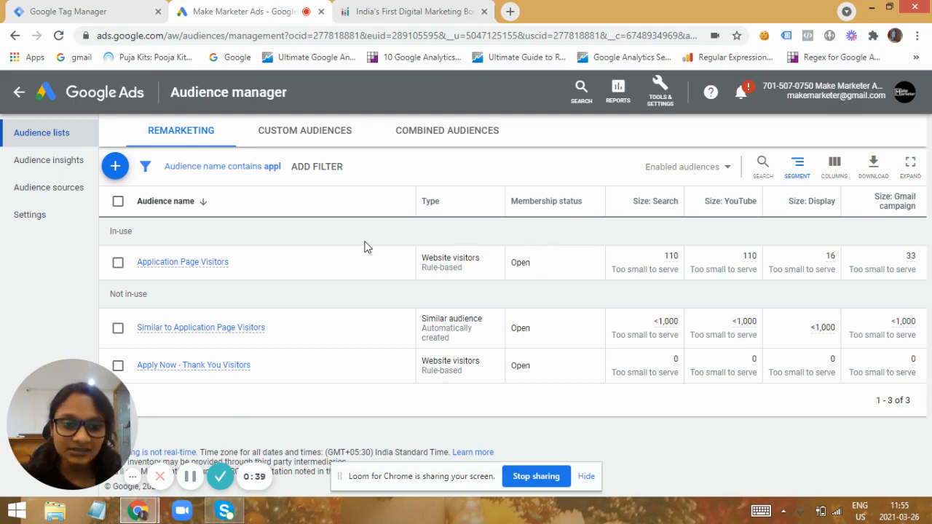
Start a new website visitors audience and review the list member types, keeping Visitors of a page.
click(115, 167)
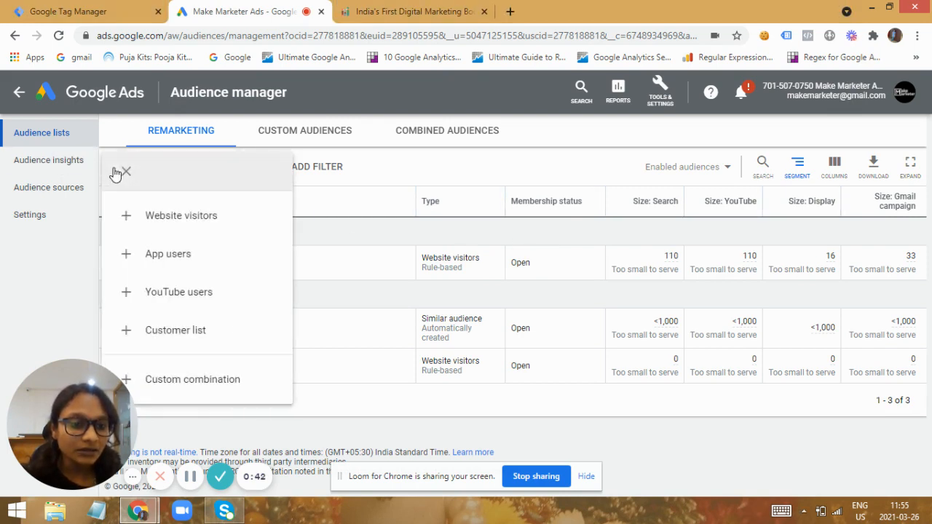
click(177, 218)
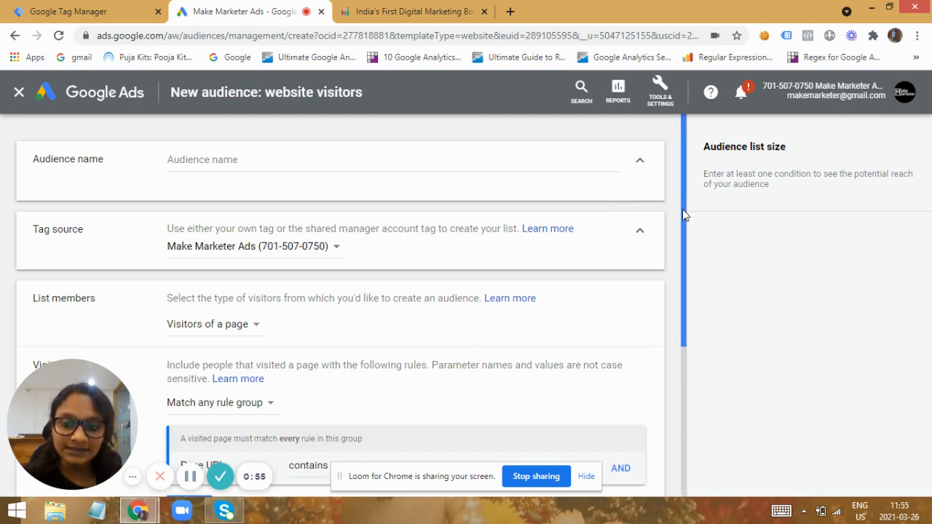
drag(683, 209, 683, 273)
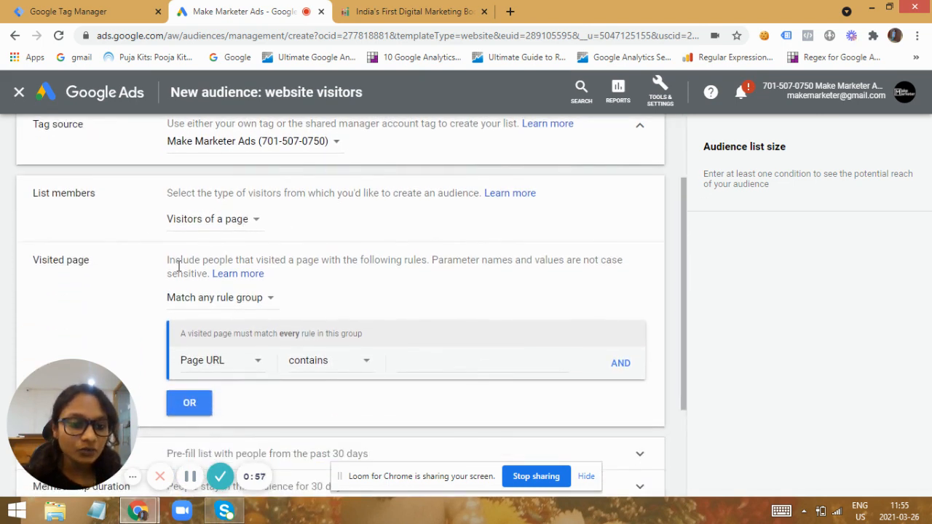
scroll(689, 302, down, 1)
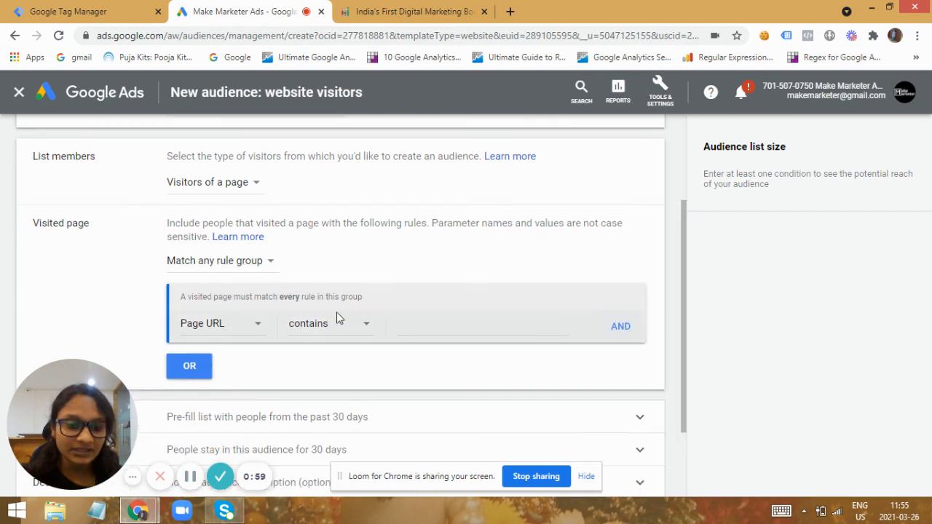
click(242, 183)
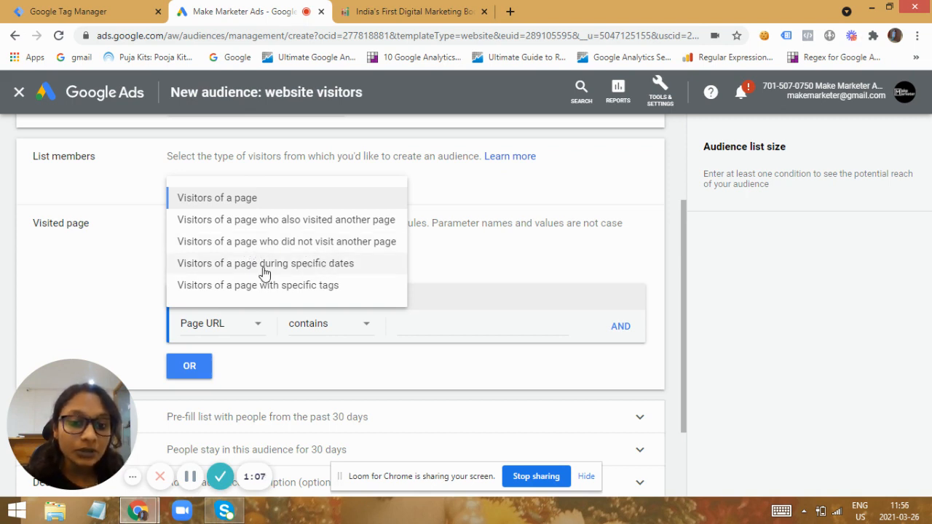
click(239, 204)
Try the Match every rule group setting for the visited page, and return it to Match any rule group.
click(261, 270)
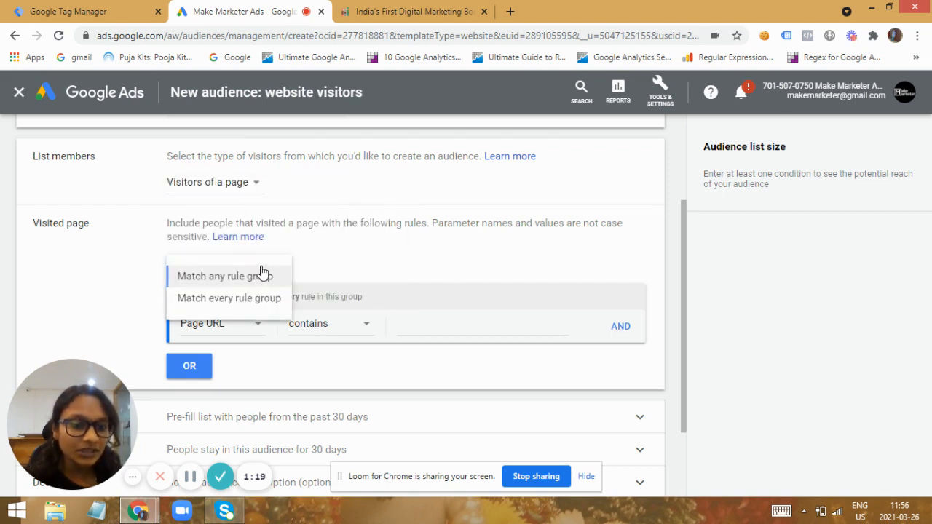
click(225, 300)
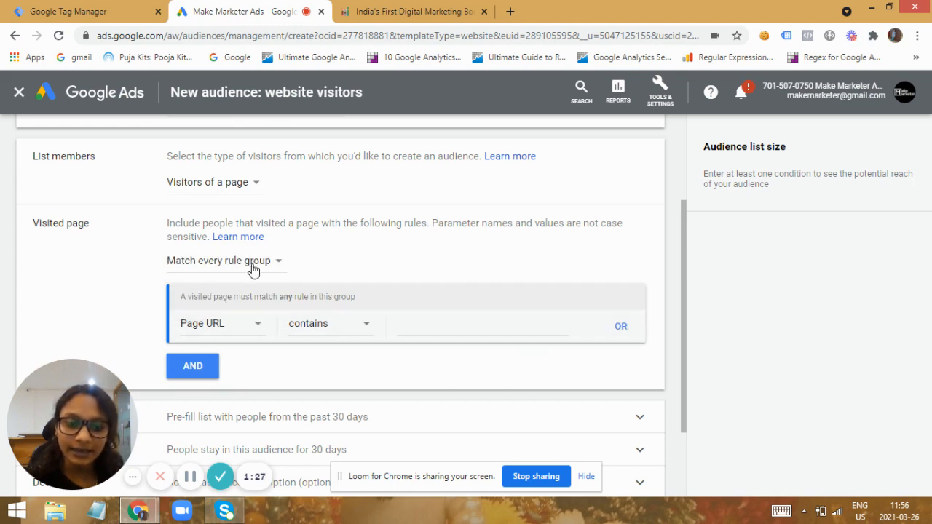
click(261, 264)
click(183, 275)
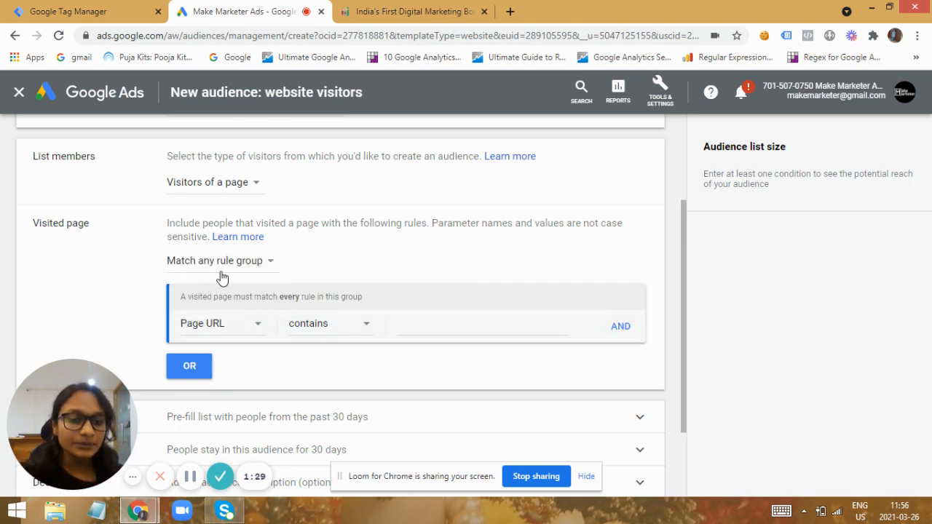
Examine which parameters are available for the visited page rule.
click(260, 333)
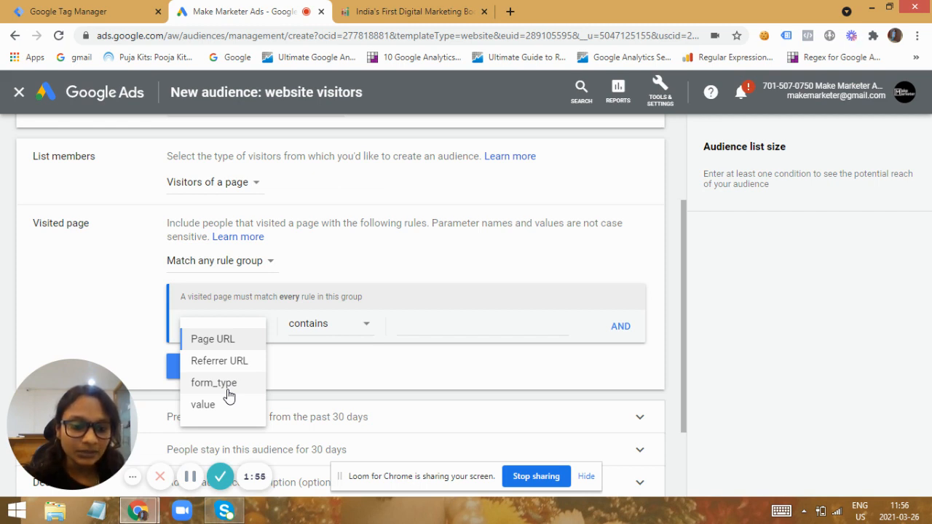
click(289, 373)
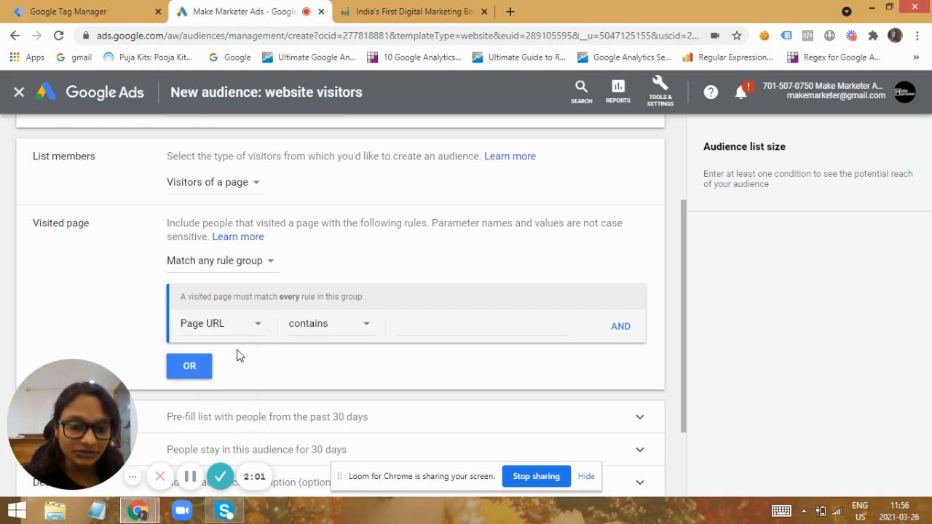
click(207, 324)
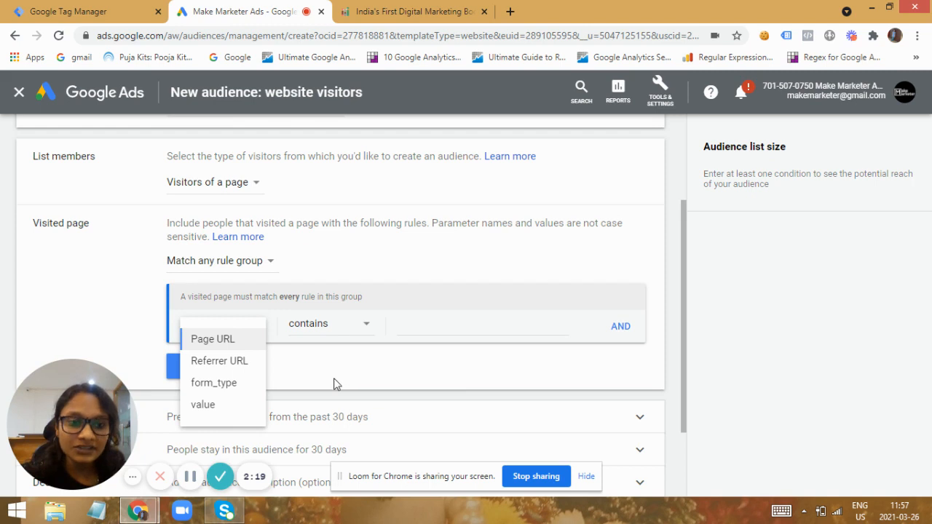
Check the custom parameter setup of the Google ads remarketing Tag in Google Tag Manager, and return to the Google Ads audience form.
click(71, 11)
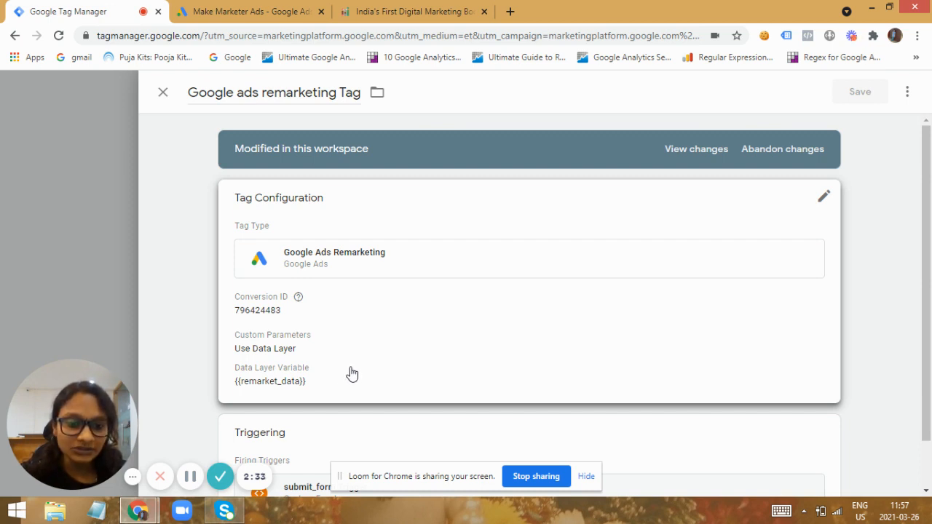
click(255, 8)
click(97, 12)
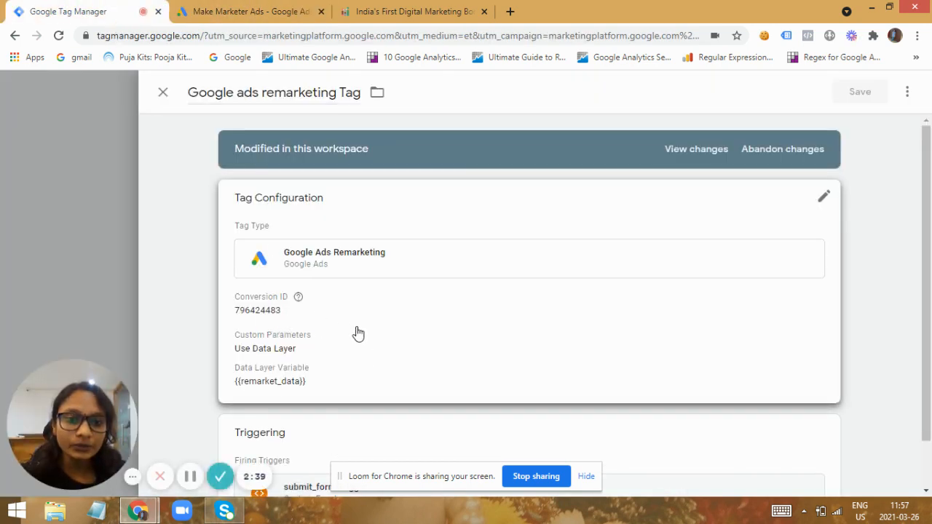
click(234, 5)
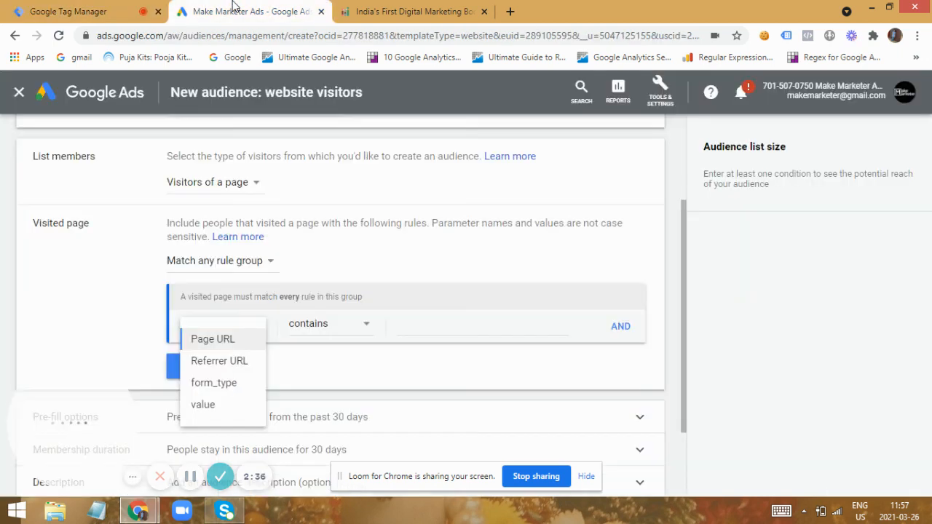
Leave the new audience form without saving and open the account's list of conversion actions.
click(17, 94)
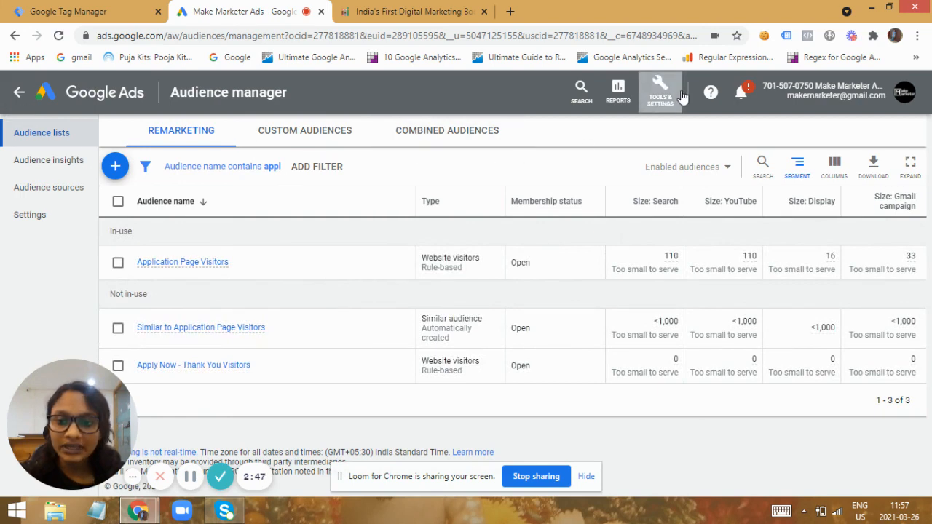
click(683, 97)
click(534, 168)
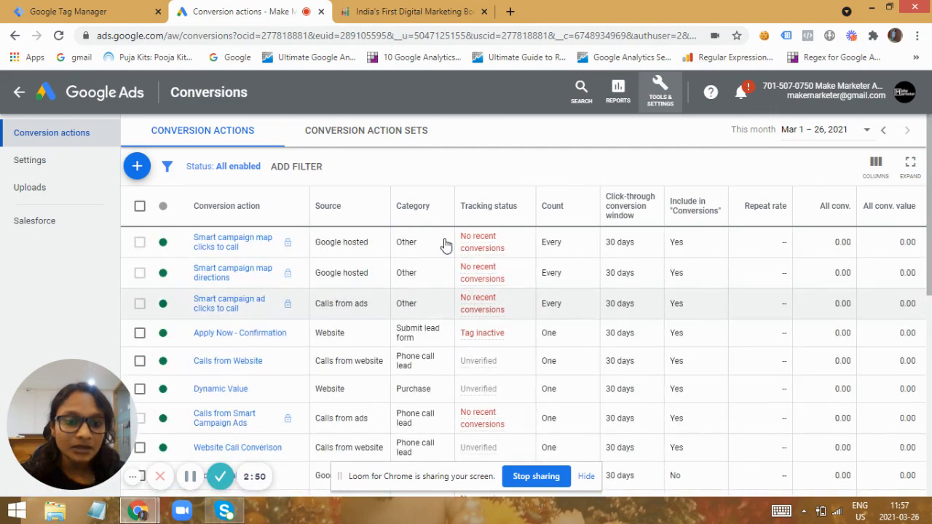
drag(930, 242, 930, 219)
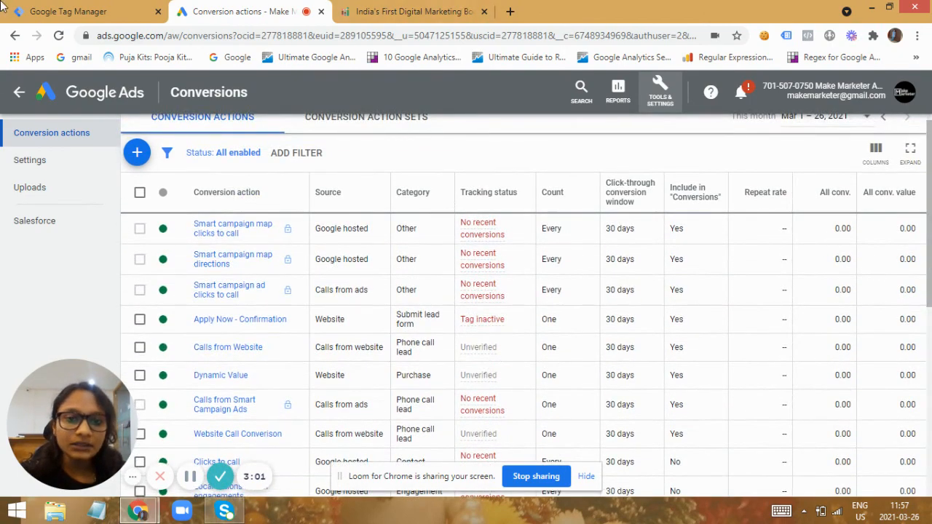
Switch to the Measure Marketer website, open its Apply Now page, and examine the application form through its submit button.
click(440, 13)
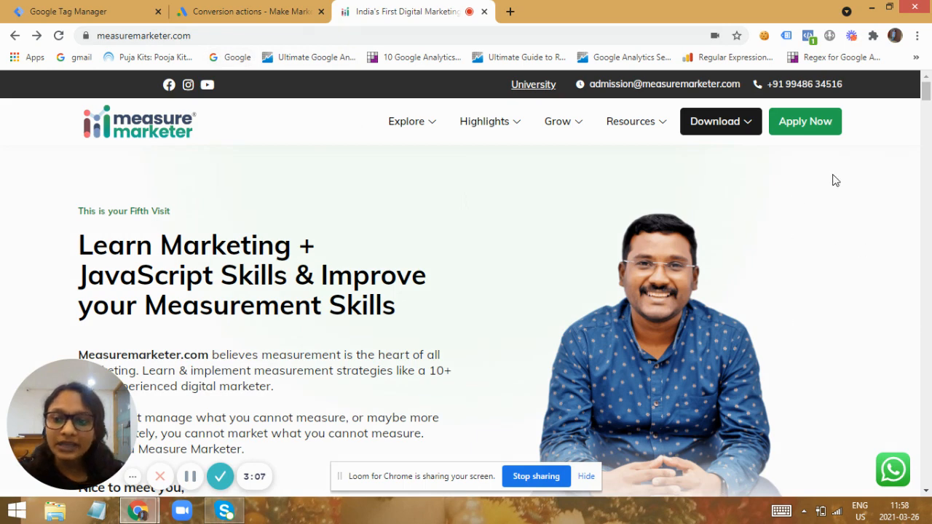
click(813, 129)
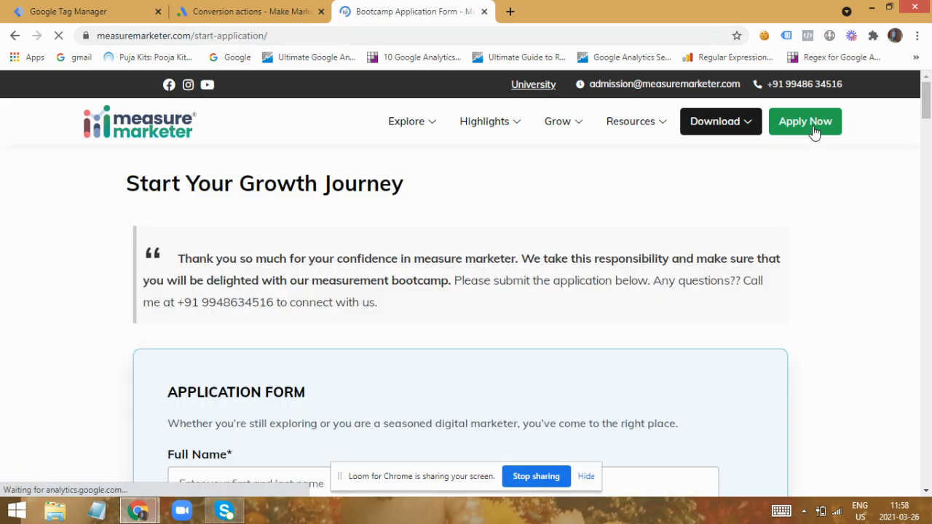
drag(928, 109, 923, 146)
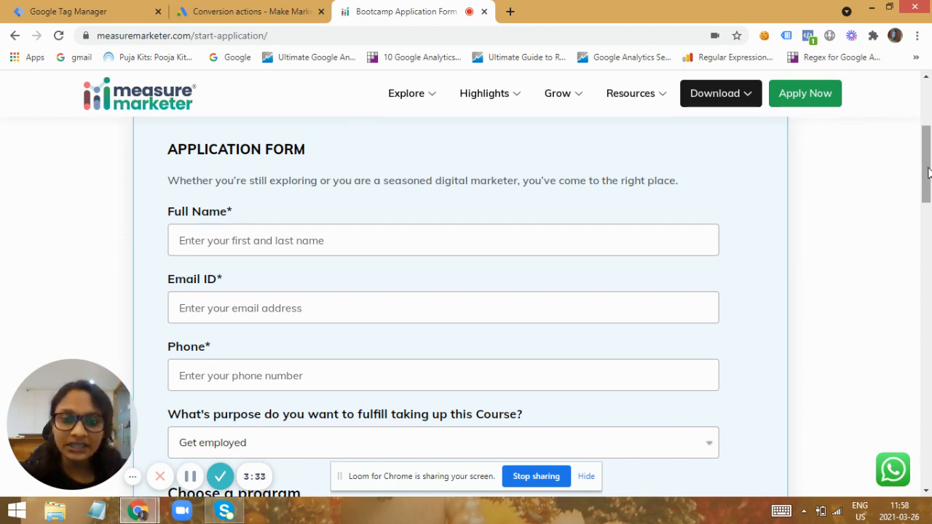
drag(929, 171, 927, 359)
scroll(930, 291, down, 4)
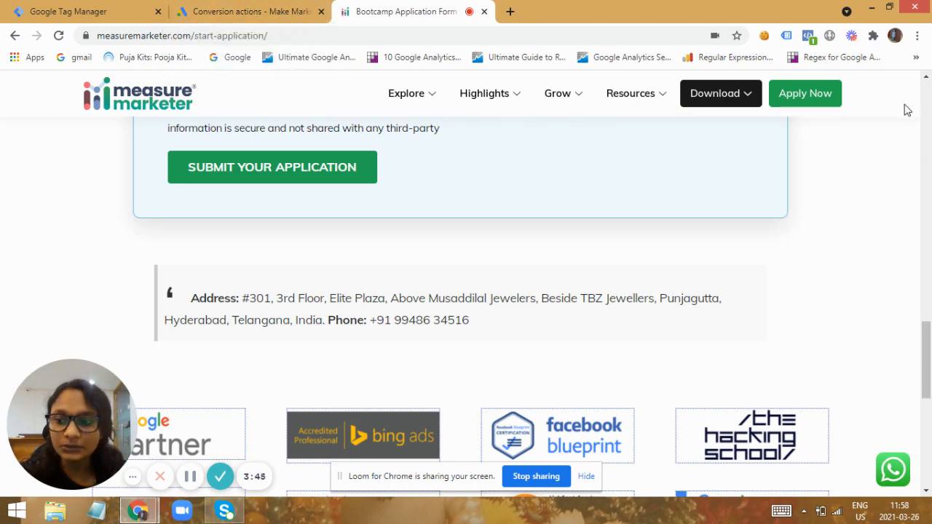
click(926, 94)
click(928, 94)
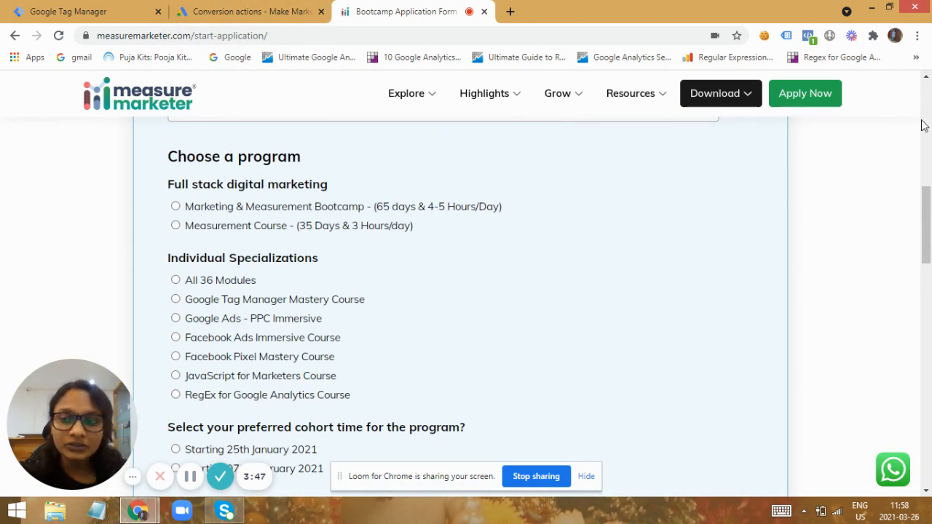
click(926, 124)
Return to the Google Ads conversion actions and open the details of the Submit lead form conversion.
click(207, 13)
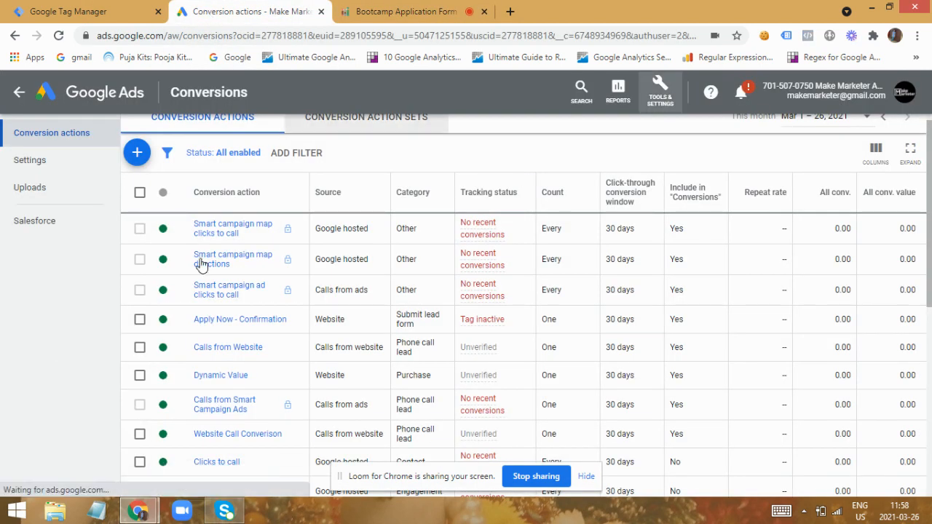
drag(931, 244, 931, 433)
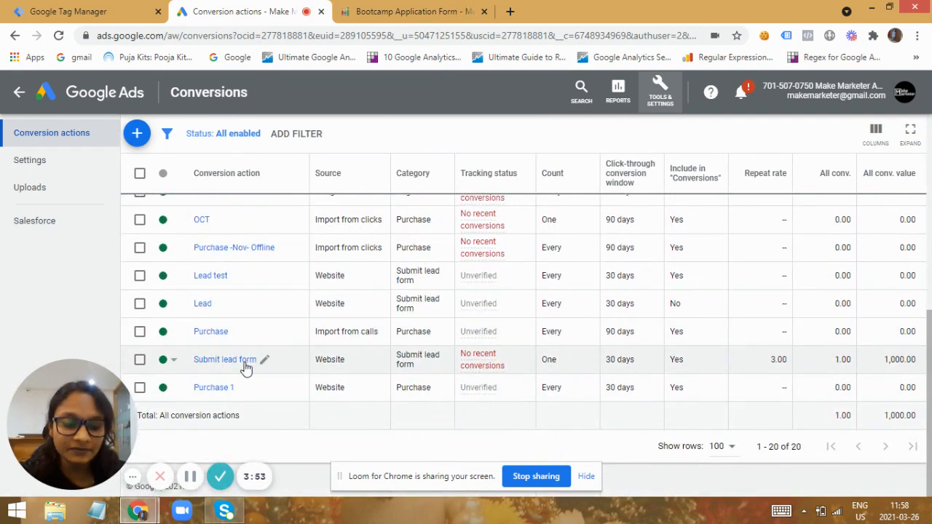
click(245, 364)
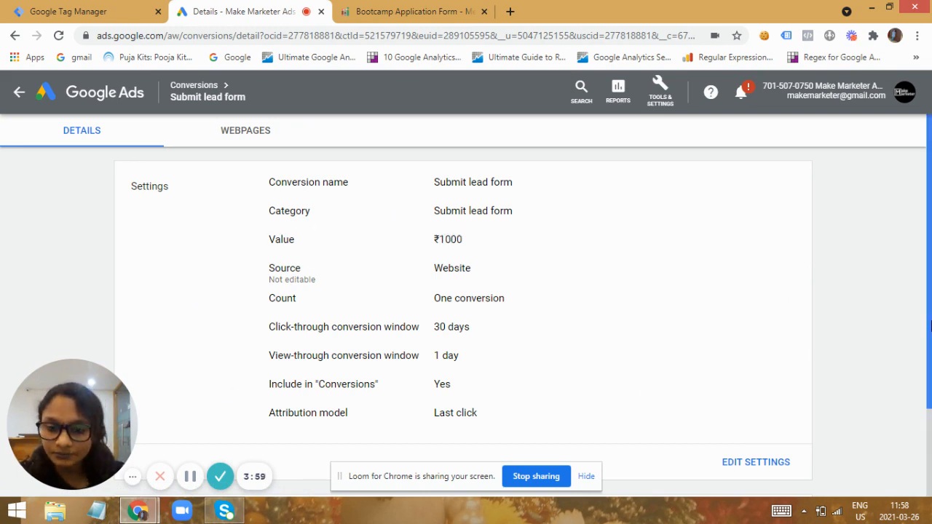
scroll(929, 393, down, 1)
drag(931, 394, 930, 392)
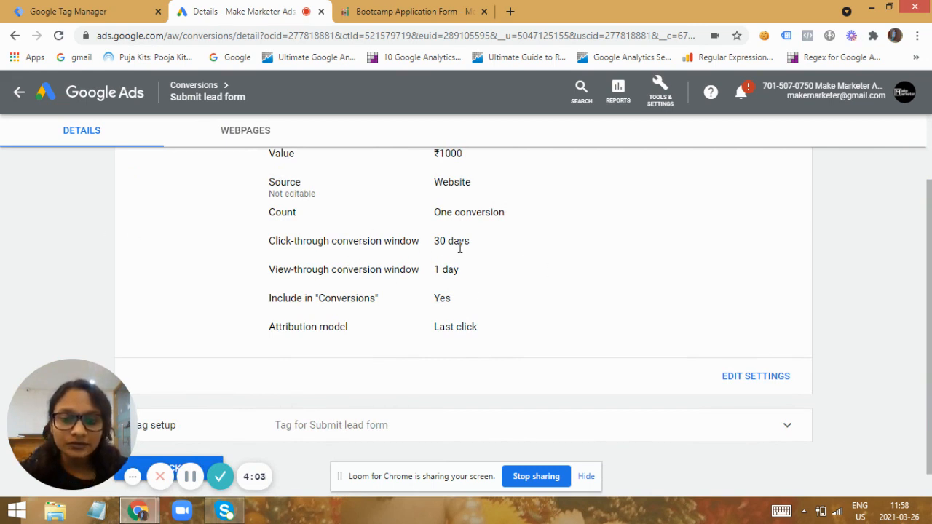
Review the Submit lead form conversion's attribution model and Include in "Conversions" settings, and close the settings without changing them.
click(764, 375)
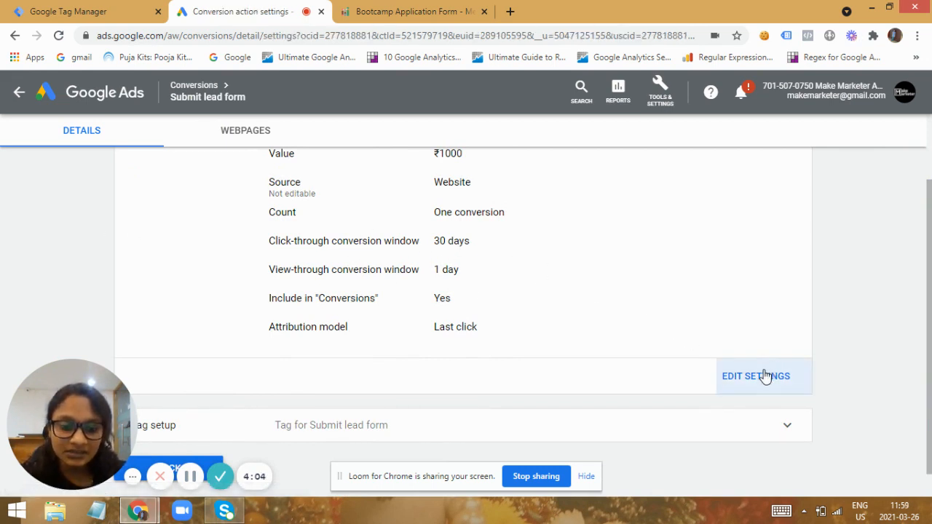
scroll(931, 288, down, 1)
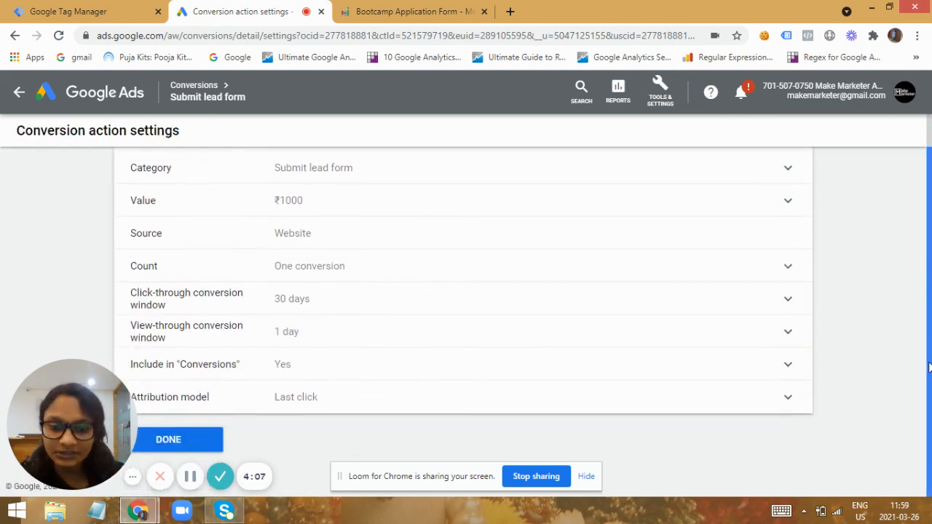
click(799, 408)
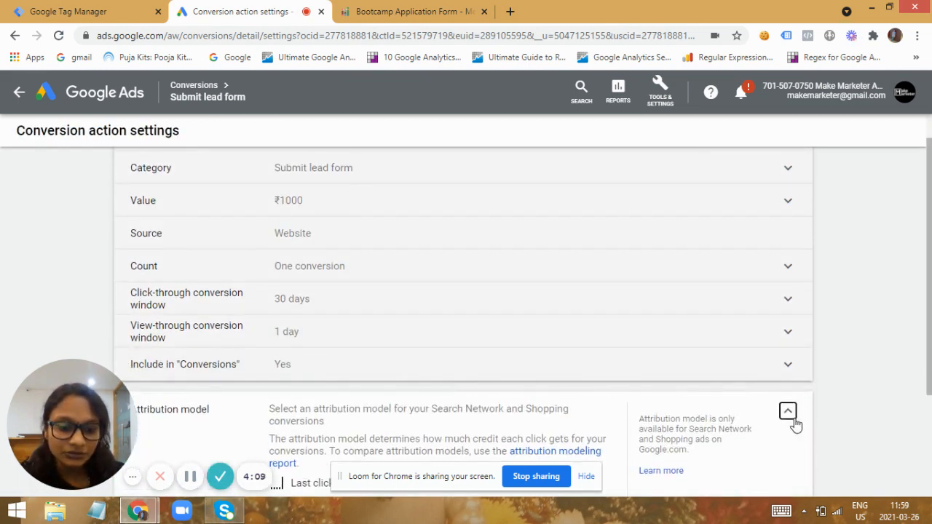
click(801, 373)
drag(929, 297, 929, 399)
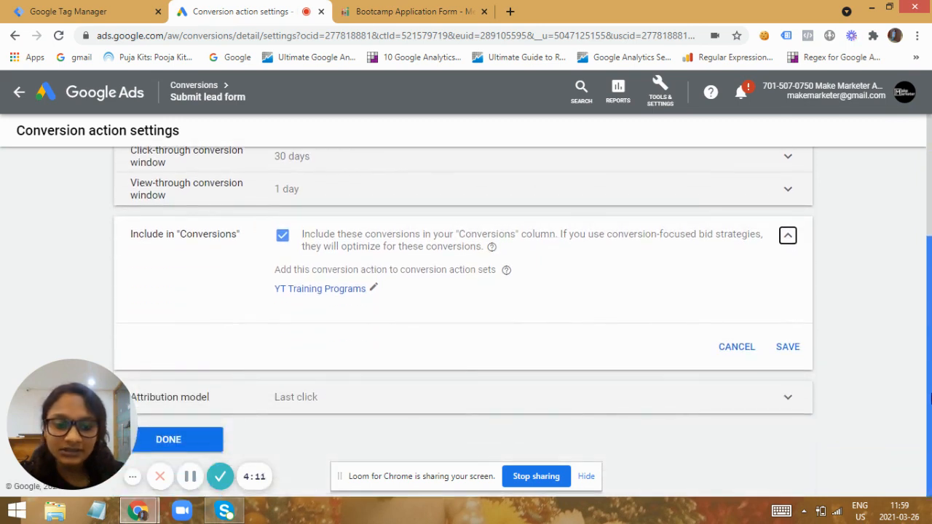
click(209, 432)
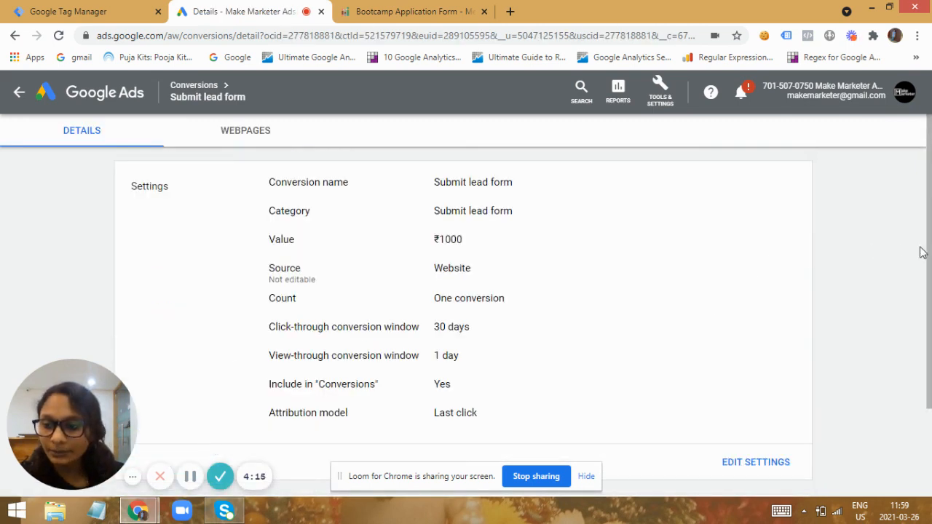
Show the Google Tag Manager installation instructions with the conversion ID and label in the Submit lead form conversion's tag setup.
drag(929, 271, 928, 391)
click(560, 396)
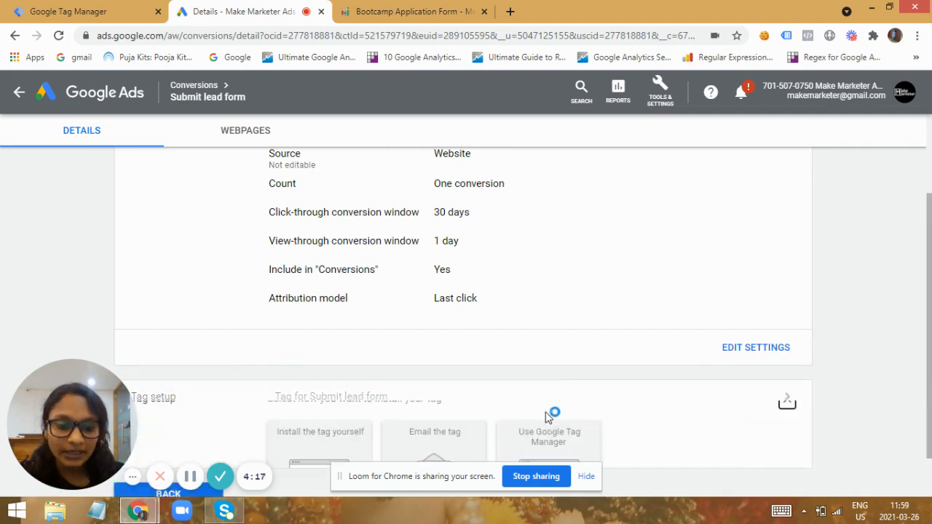
drag(930, 246, 929, 341)
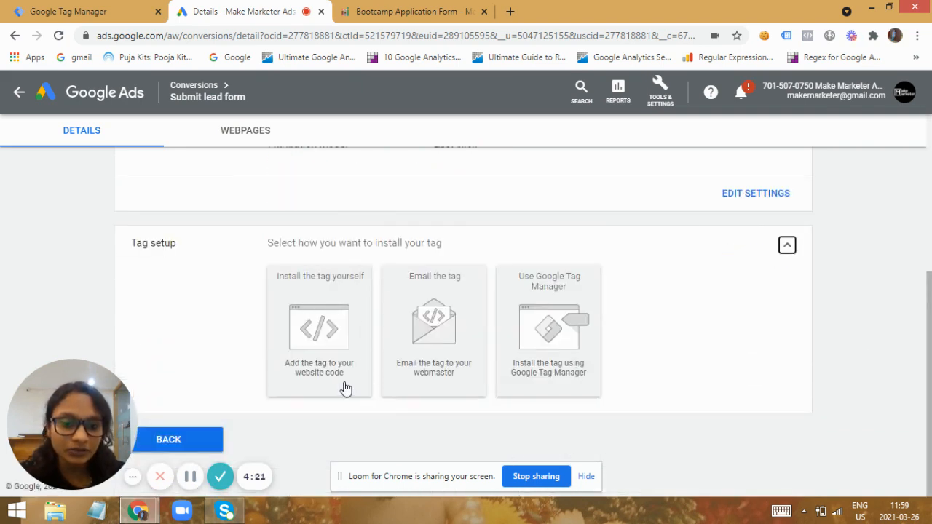
click(560, 343)
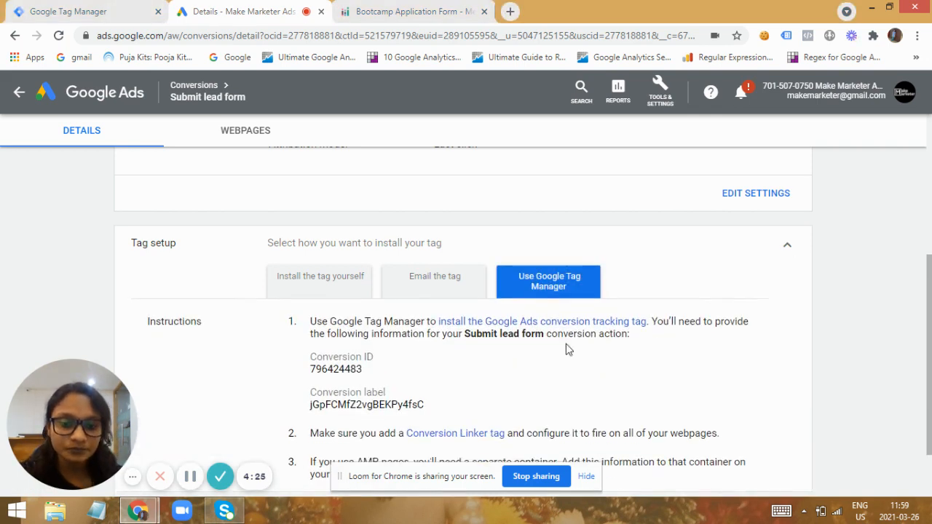
scroll(928, 384, down, 2)
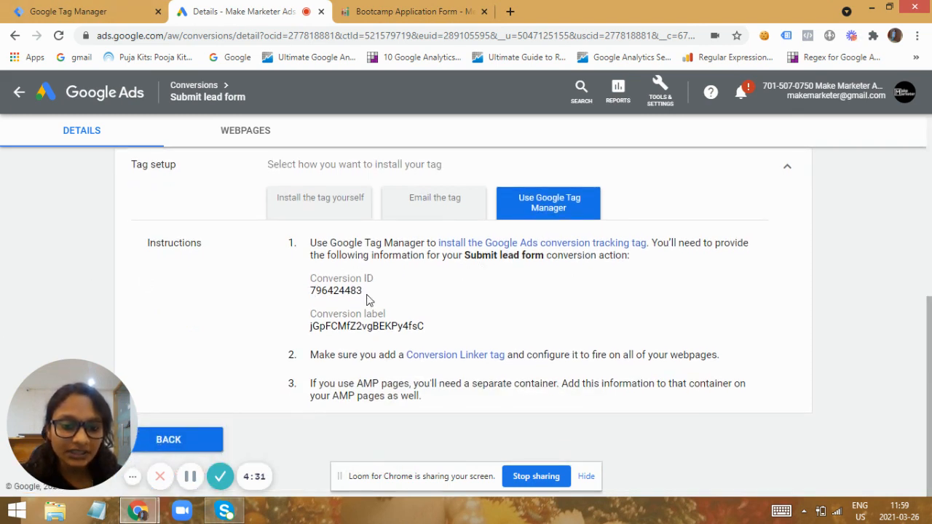
Compare the conversion ID and label in Google Ads with the Google ads remarketing Tag's configuration in Google Tag Manager.
drag(309, 327, 435, 338)
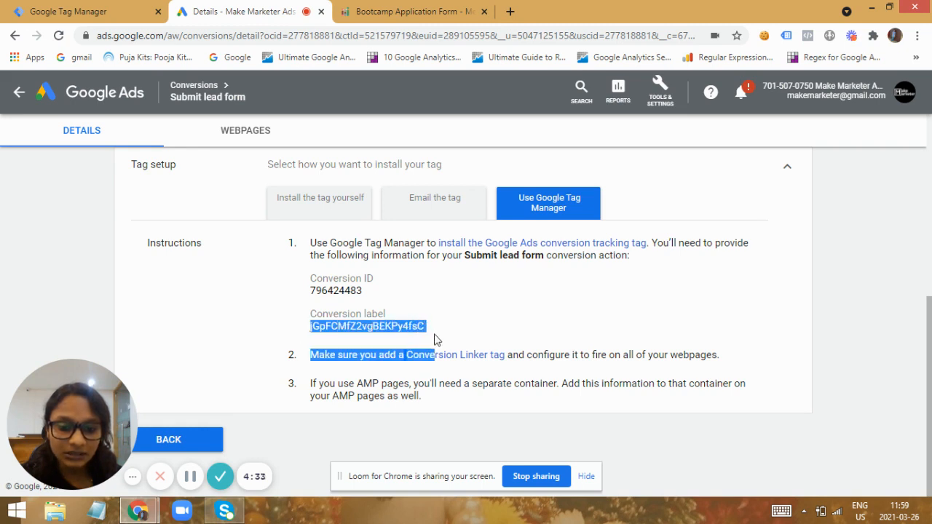
click(479, 314)
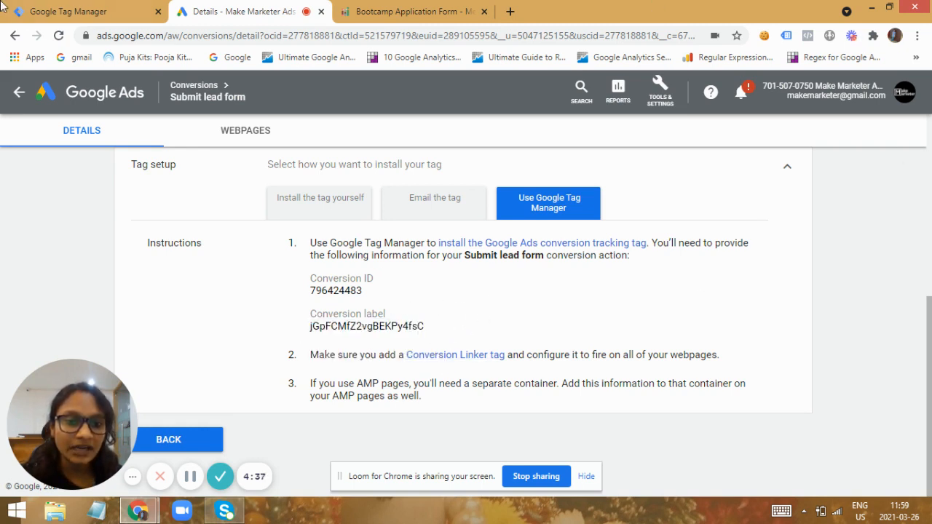
click(69, 10)
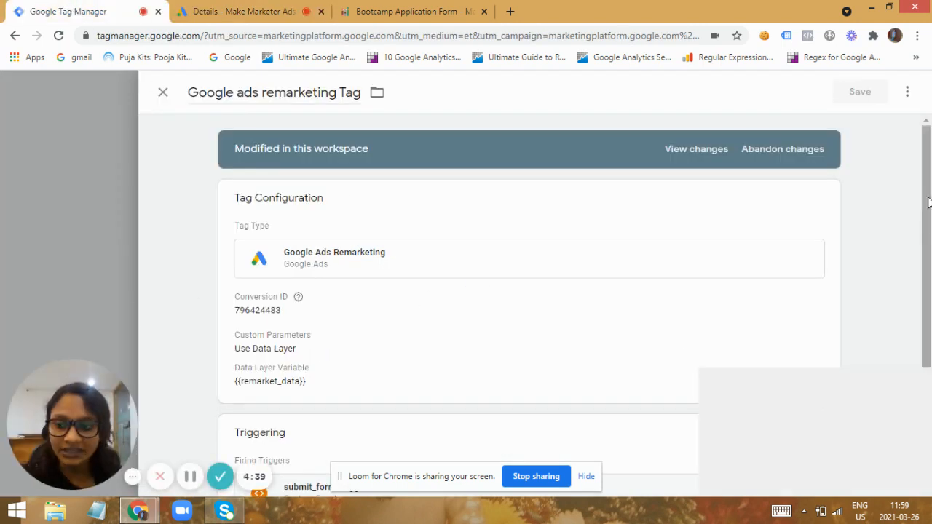
scroll(794, 309, down, 1)
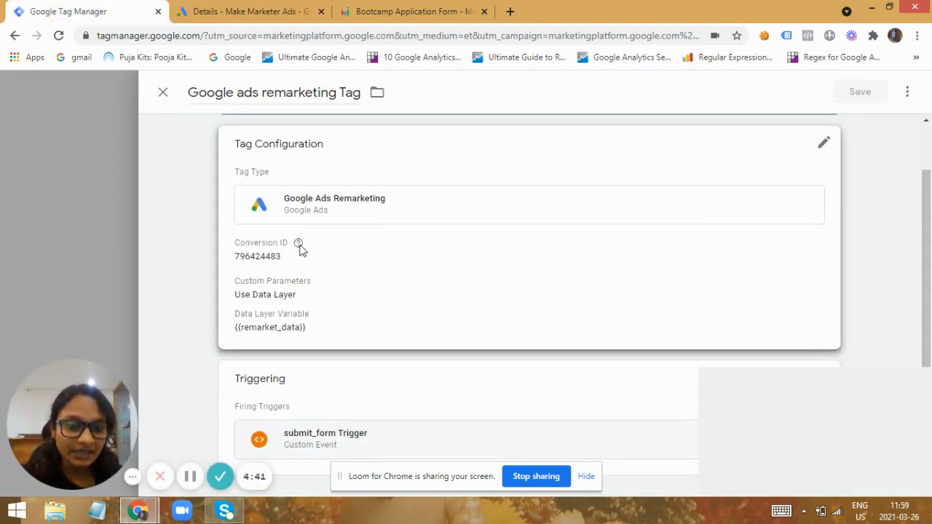
click(408, 11)
click(287, 11)
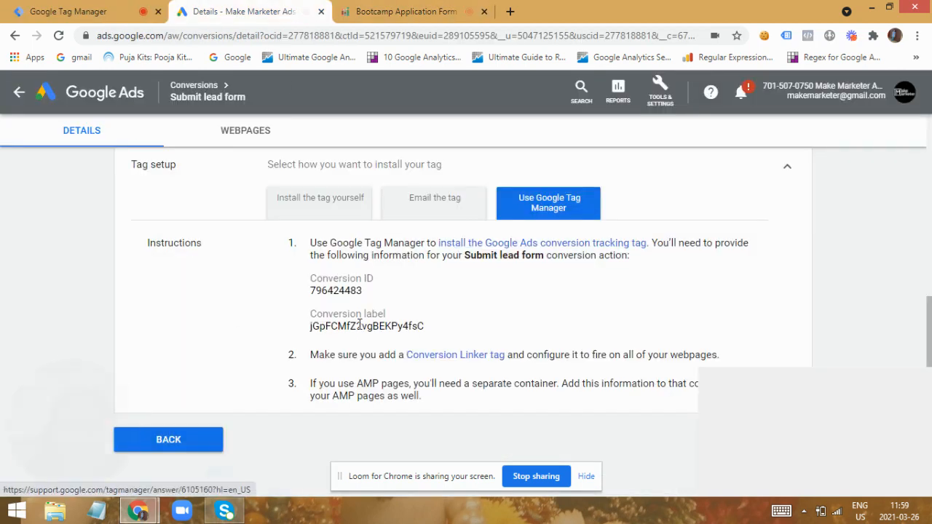
click(46, 11)
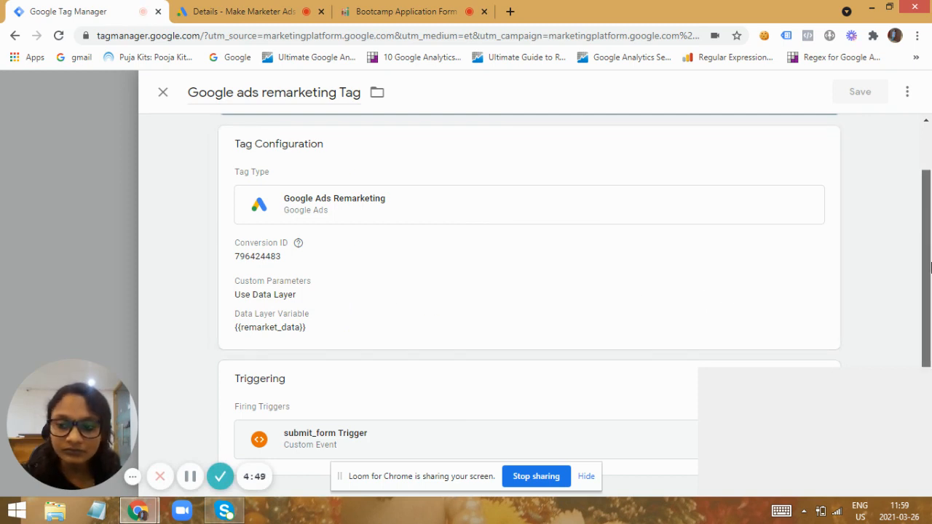
Open the remarketing tag's configuration, review its conversion label and custom parameter settings, and return to the tags list without changes.
click(502, 278)
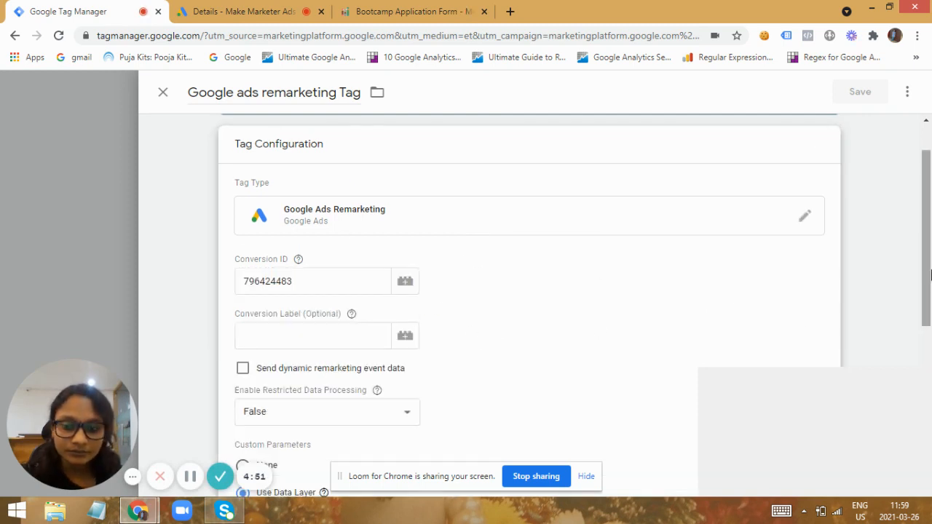
scroll(921, 292, down, 2)
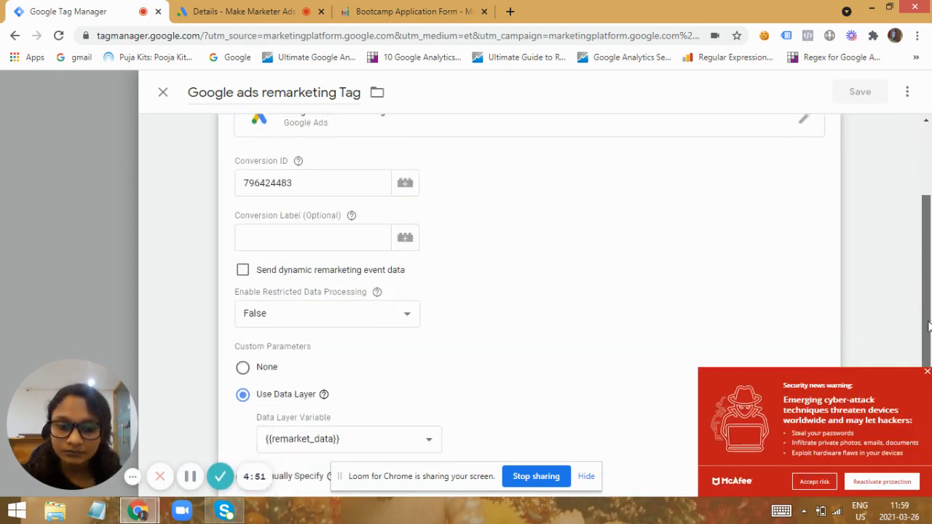
click(927, 372)
scroll(930, 298, down, 1)
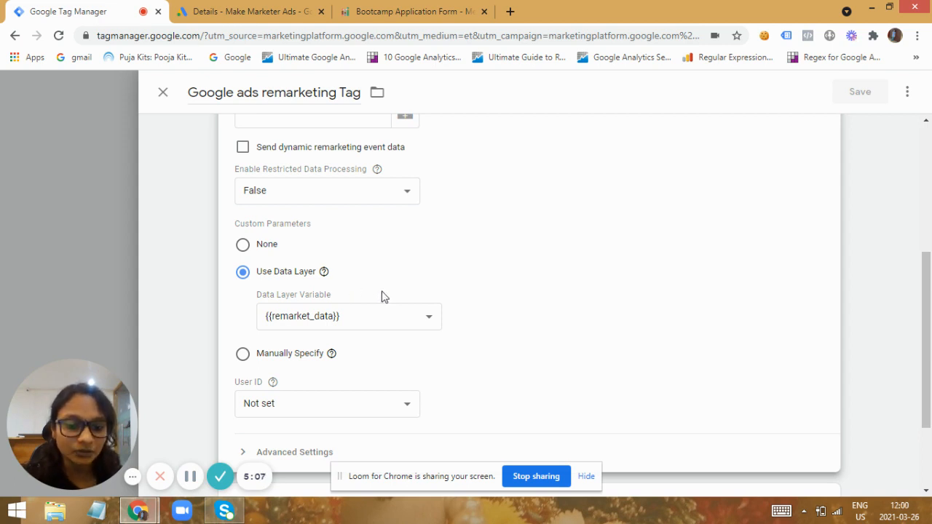
click(929, 164)
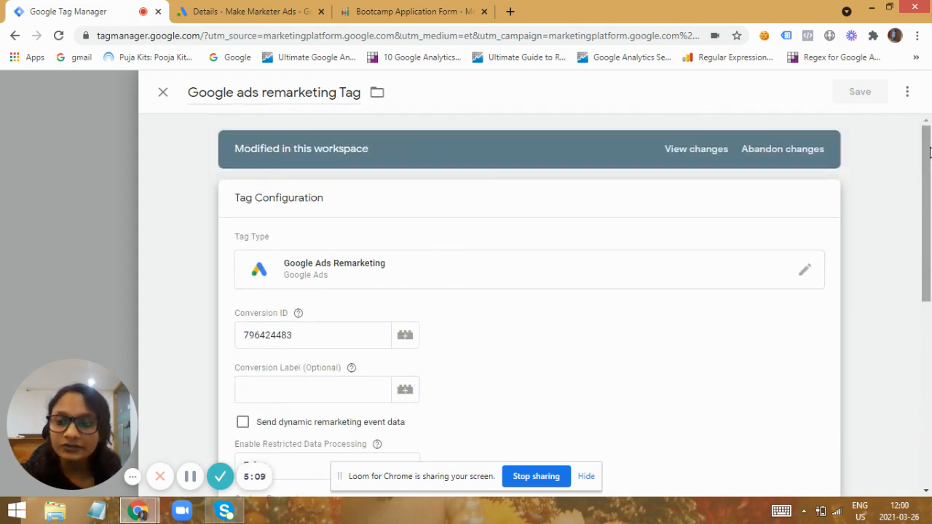
click(163, 92)
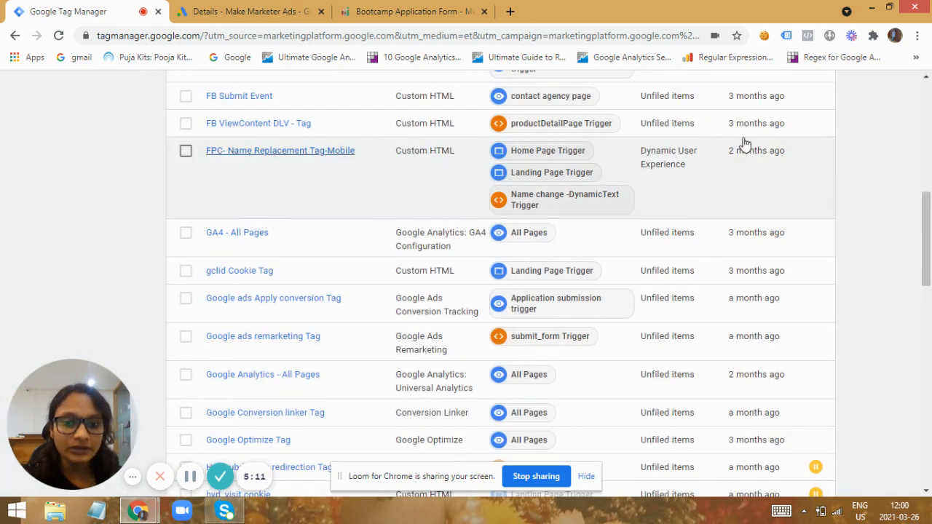
click(928, 102)
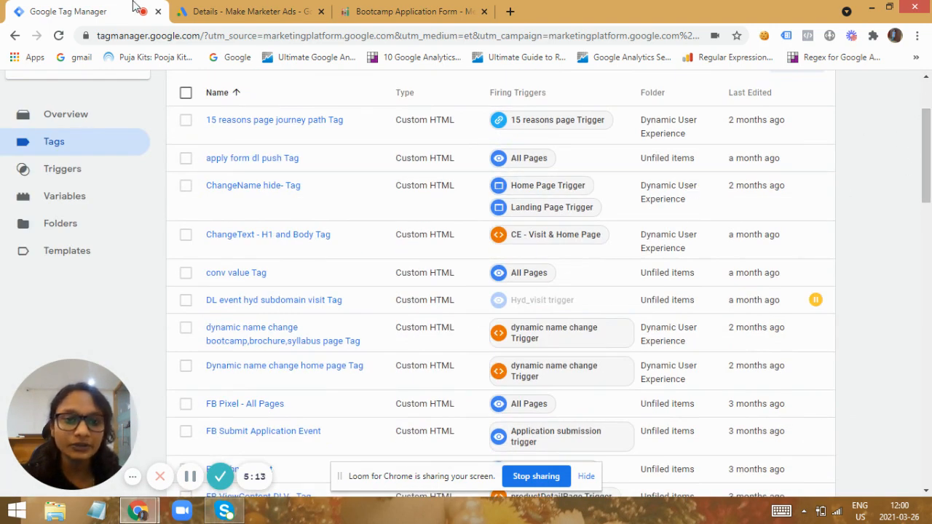
Review the Submit lead form conversion settings in Google Ads and the application form fields on the Measure Marketer website.
click(279, 10)
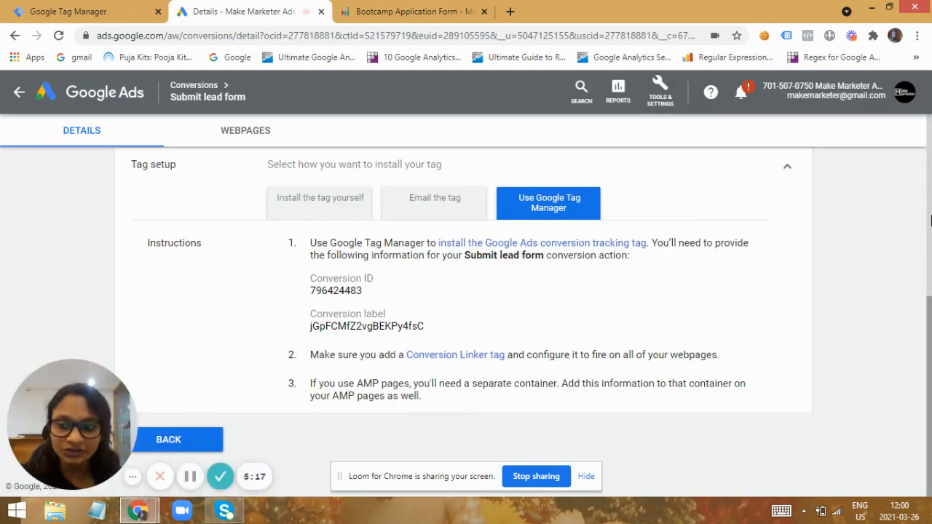
click(930, 177)
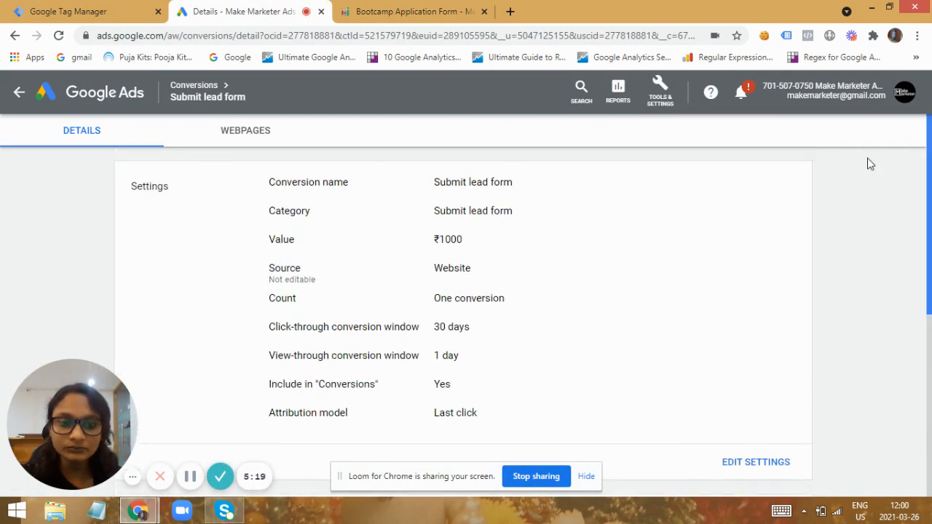
click(373, 11)
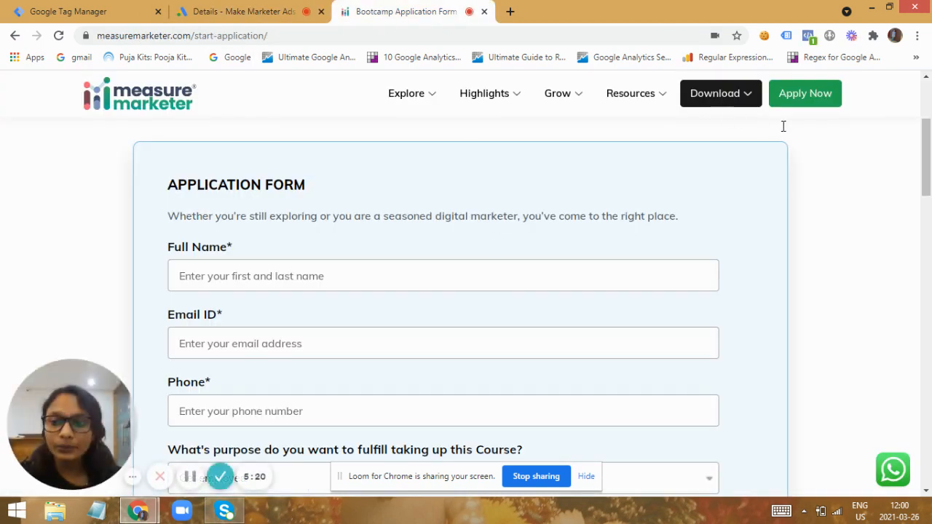
mouse_move(925, 140)
mouse_down()
mouse_move(925, 180)
mouse_move(924, 159)
mouse_up()
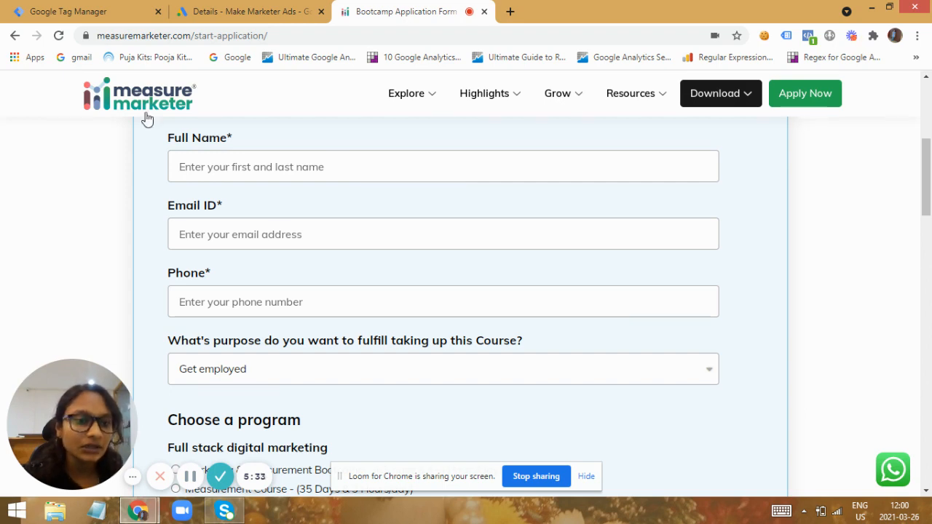
Close the Bootcamp Application Form page and return to the start of the tags list in Google Tag Manager.
click(89, 12)
click(470, 10)
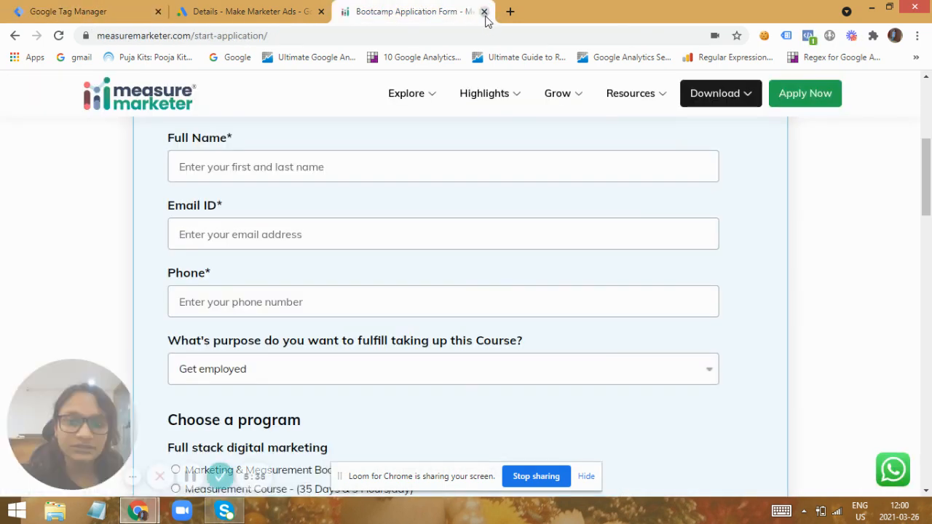
click(484, 11)
click(72, 11)
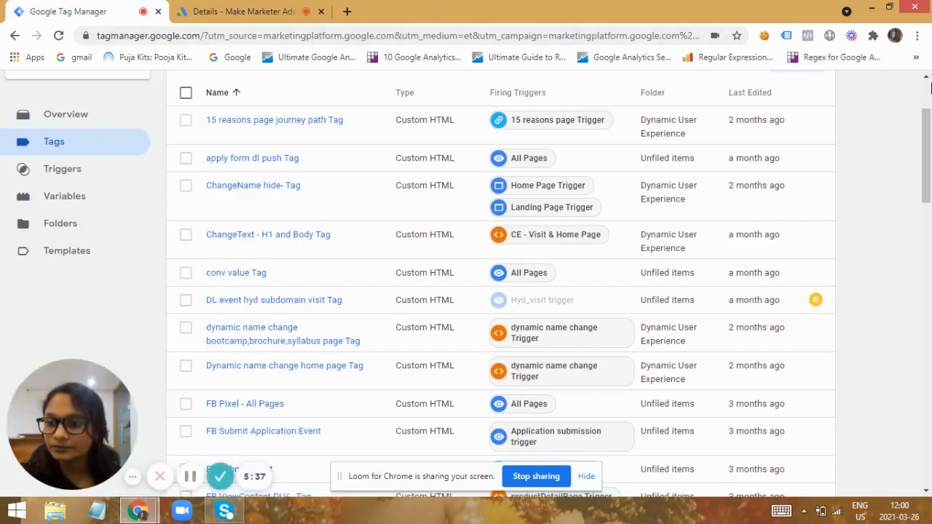
scroll(860, 123, up, 2)
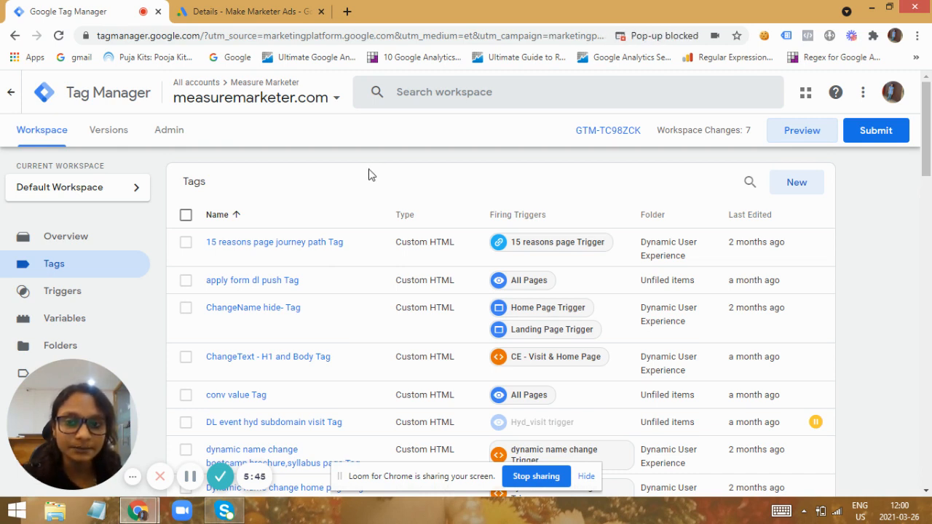
Always allow pop-ups and redirects from tagmanager.google.com in the browser.
click(654, 37)
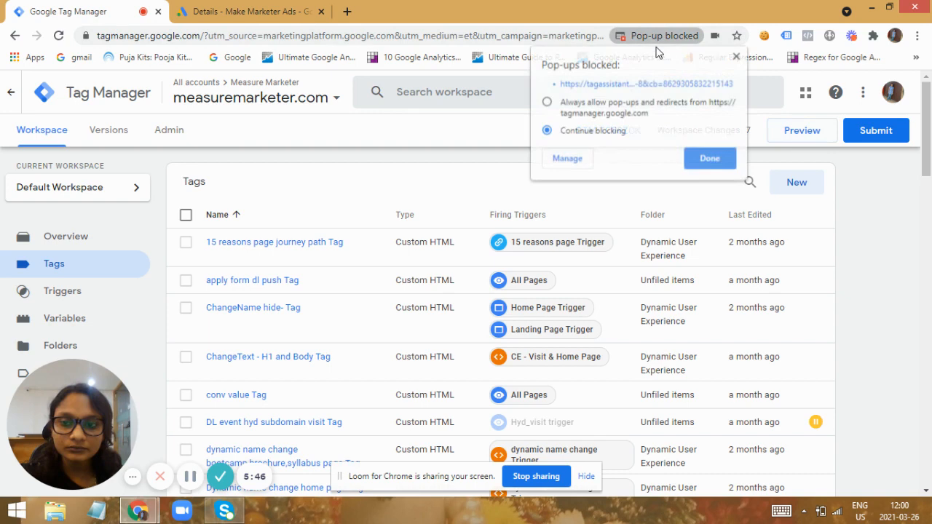
click(546, 102)
click(728, 160)
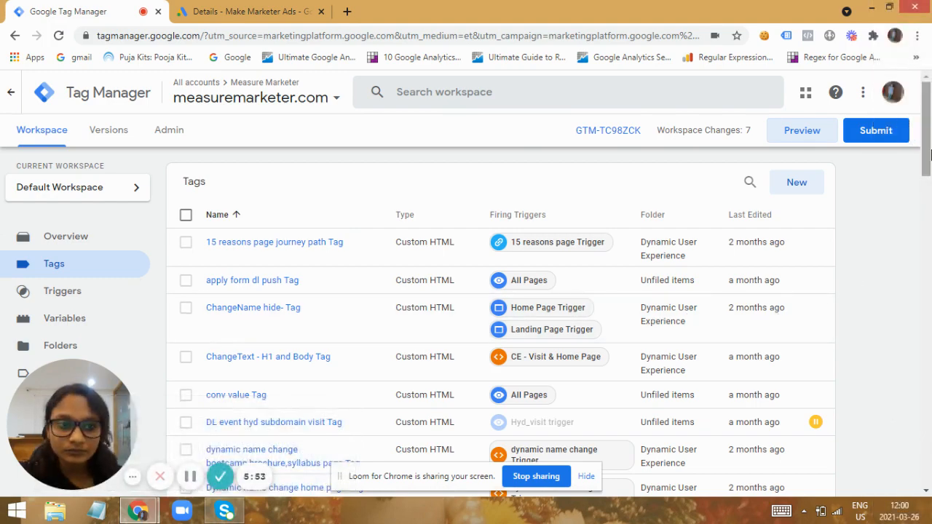
Open the apply form dl push Tag and examine its custom HTML script in the editor.
drag(927, 151, 928, 186)
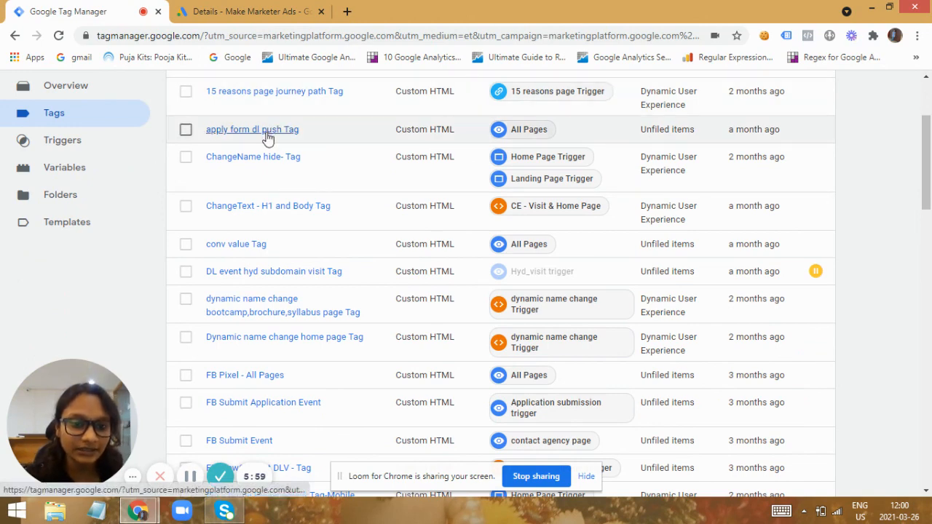
click(268, 131)
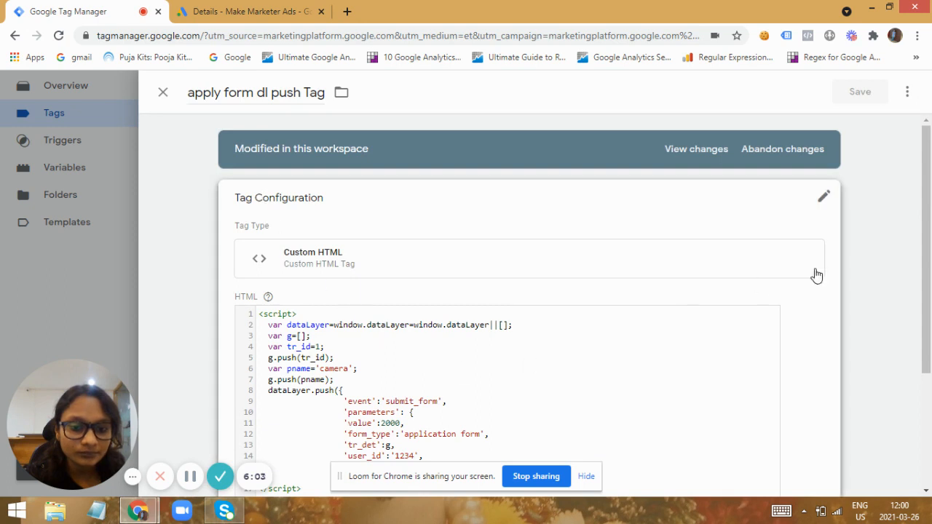
drag(928, 214, 931, 359)
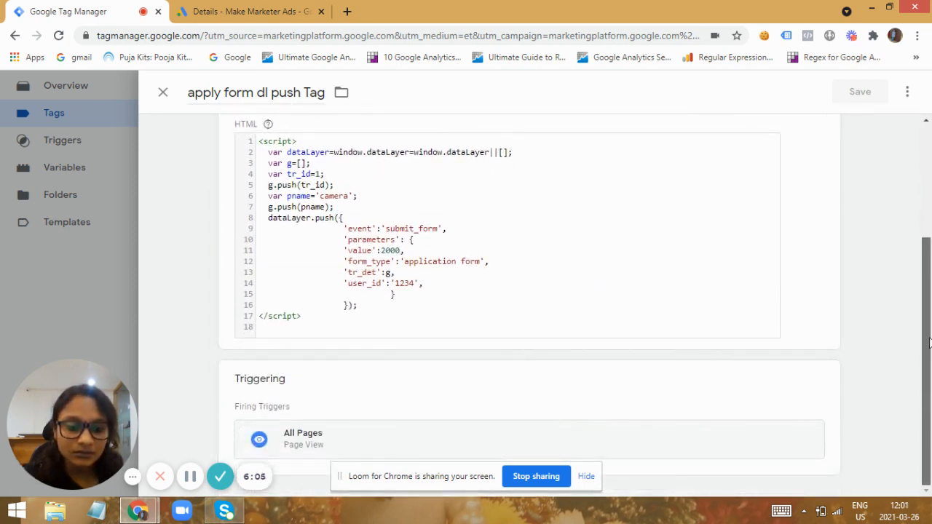
scroll(929, 342, up, 1)
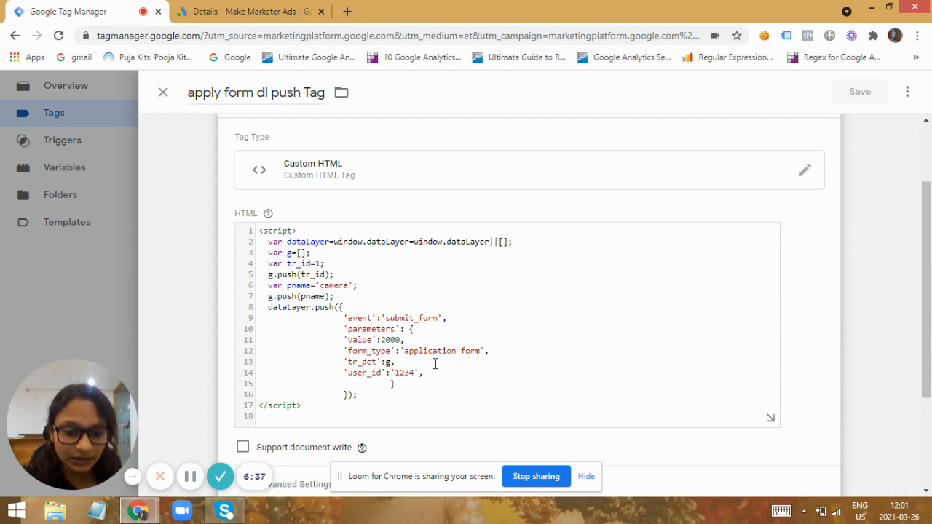
scroll(924, 226, down, 1)
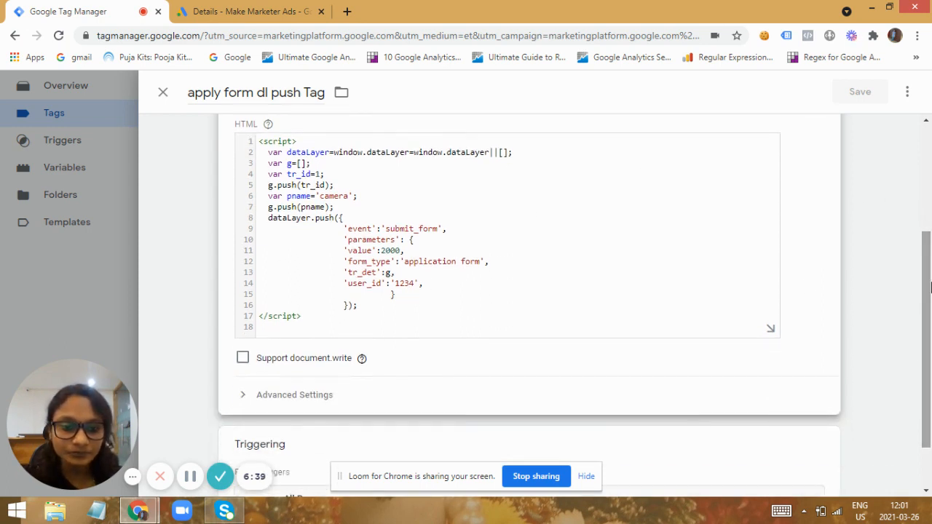
Highlight the parameters object inside the script's dataLayer.push call to examine its keys, and clear the selection.
click(446, 244)
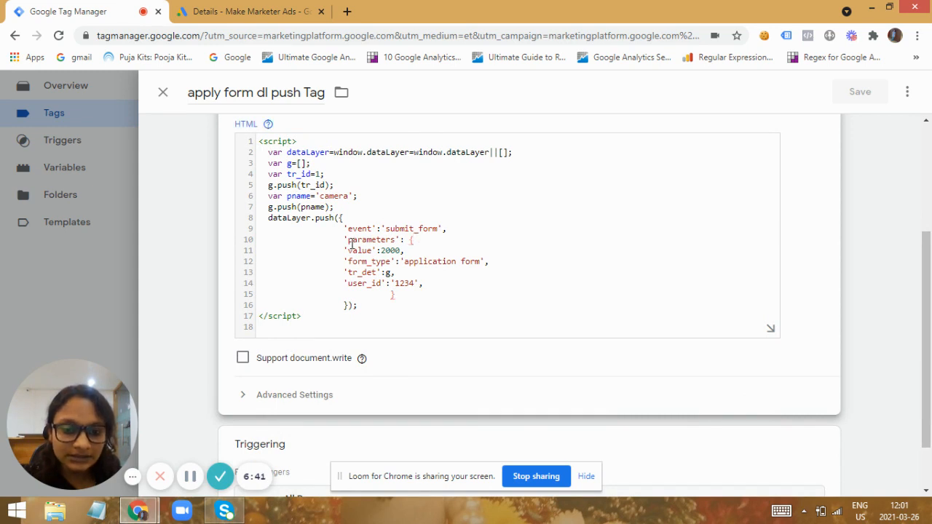
shift+click(391, 293)
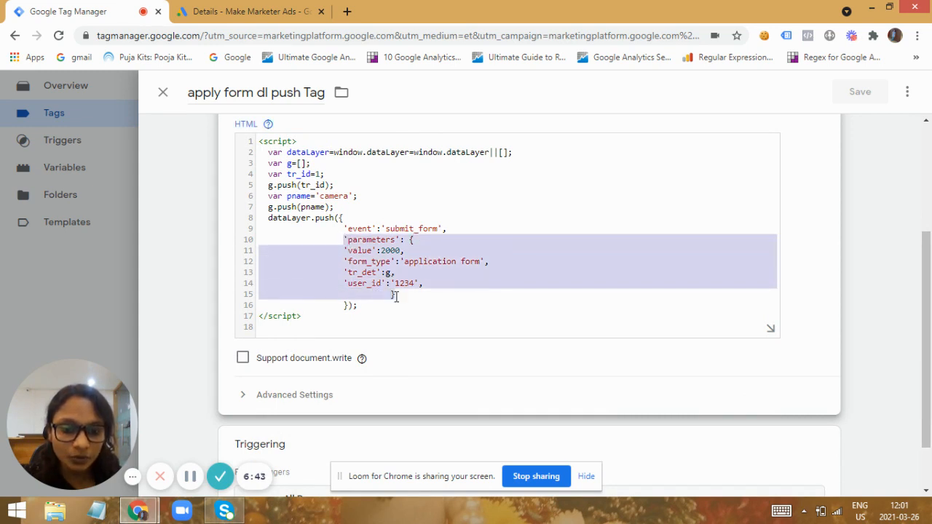
click(421, 297)
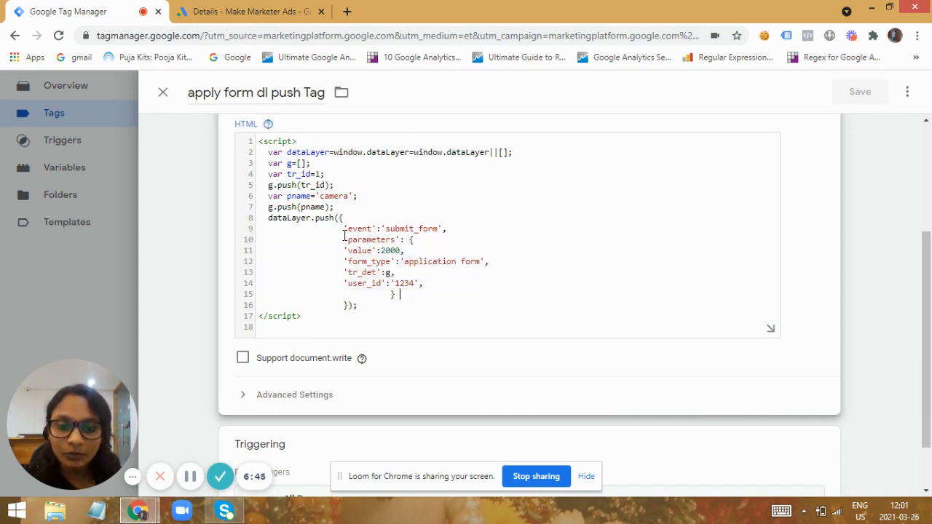
drag(345, 239, 399, 294)
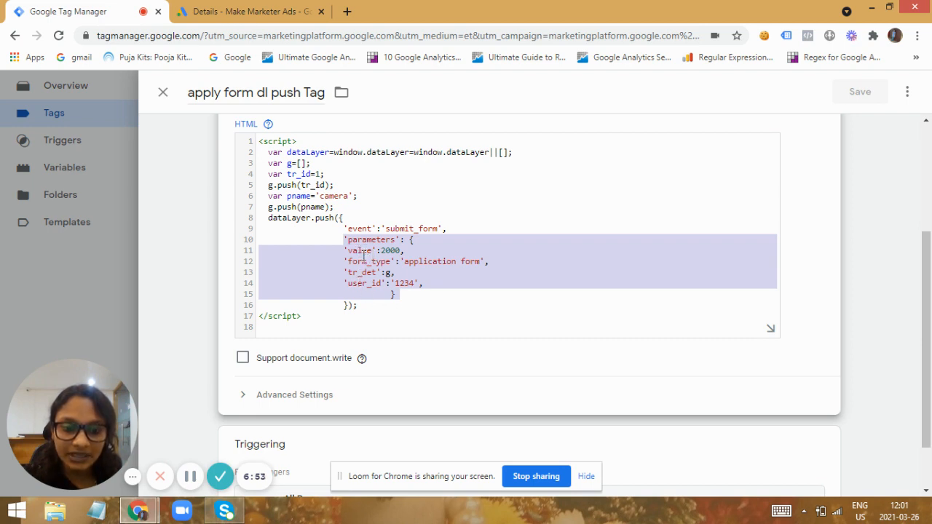
click(429, 295)
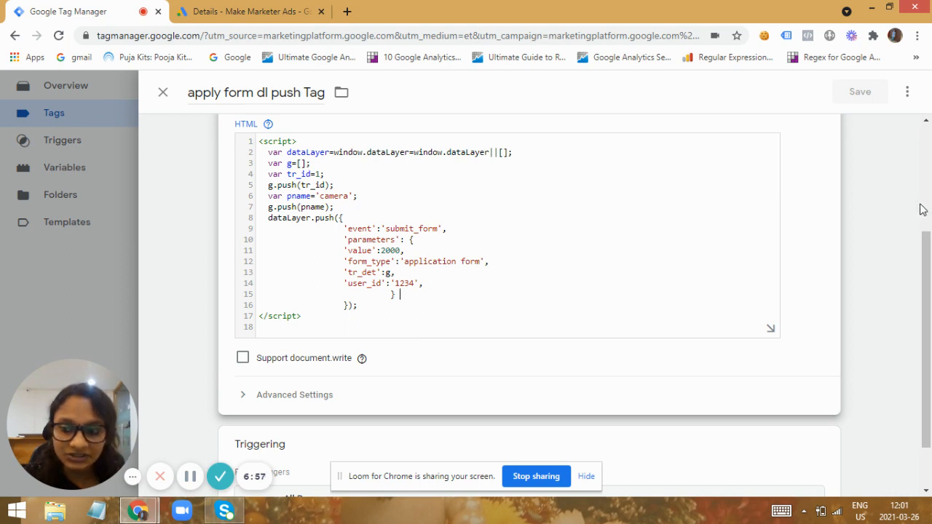
Review the apply form dl push Tag's firing trigger and its complete tag configuration.
drag(928, 254, 930, 310)
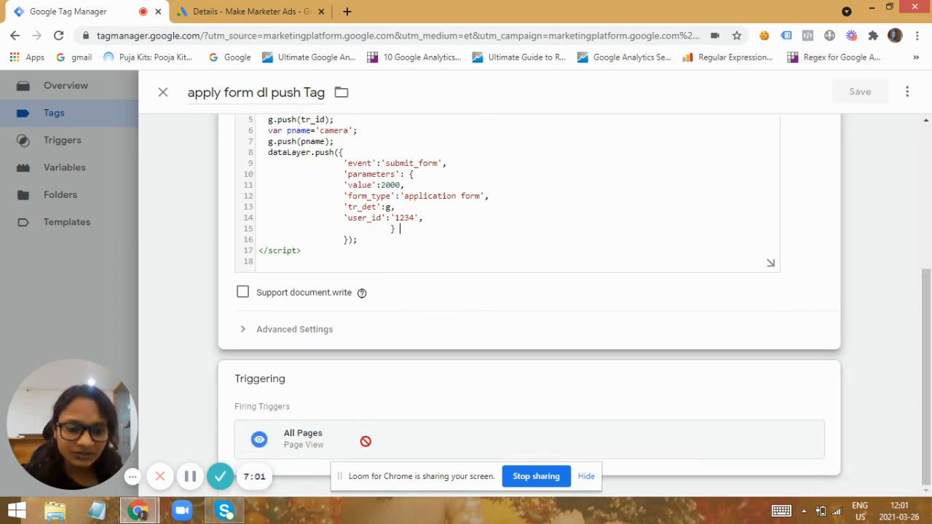
scroll(931, 169, up, 4)
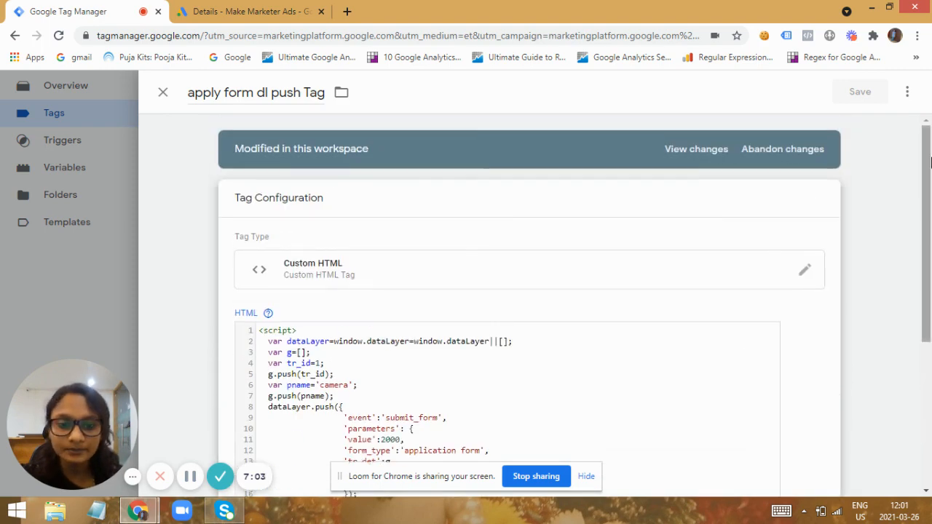
scroll(931, 193, down, 3)
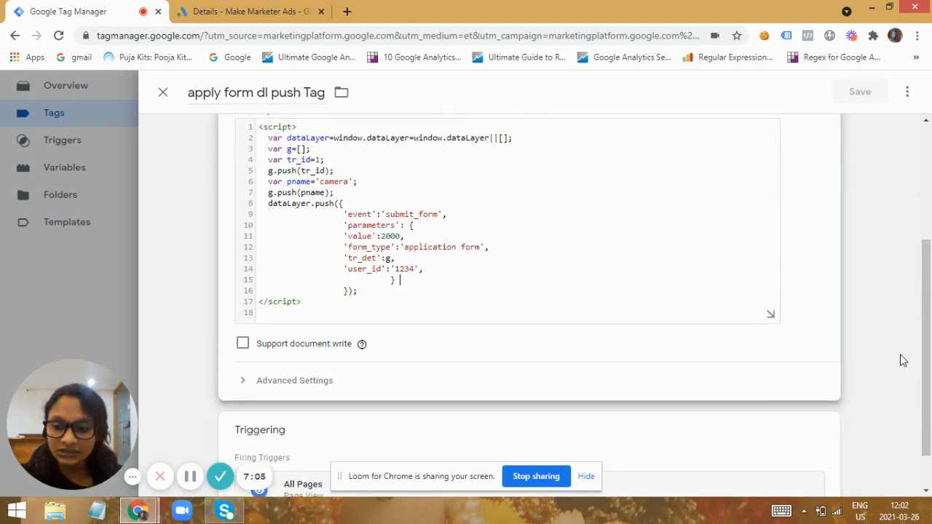
scroll(929, 385, down, 1)
scroll(931, 148, up, 4)
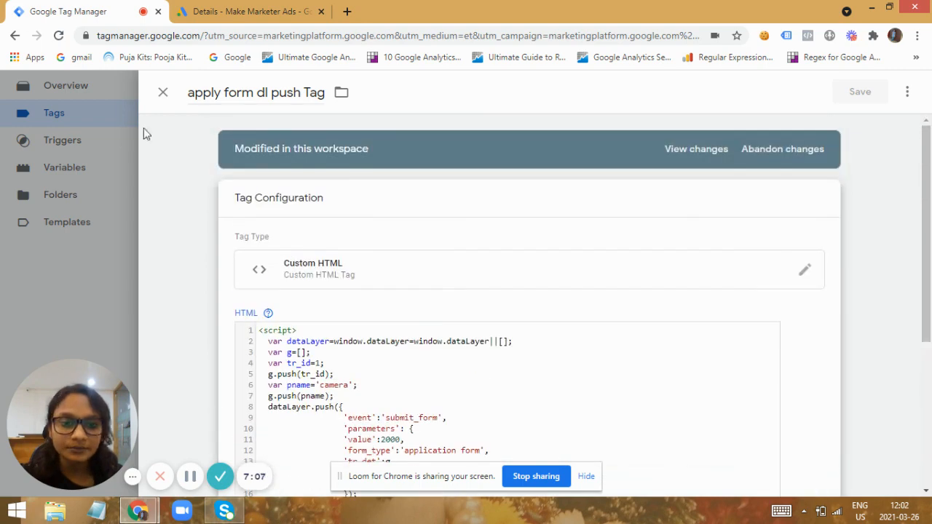
Close the apply form dl push Tag and open the remarket_data user-defined variable.
click(163, 92)
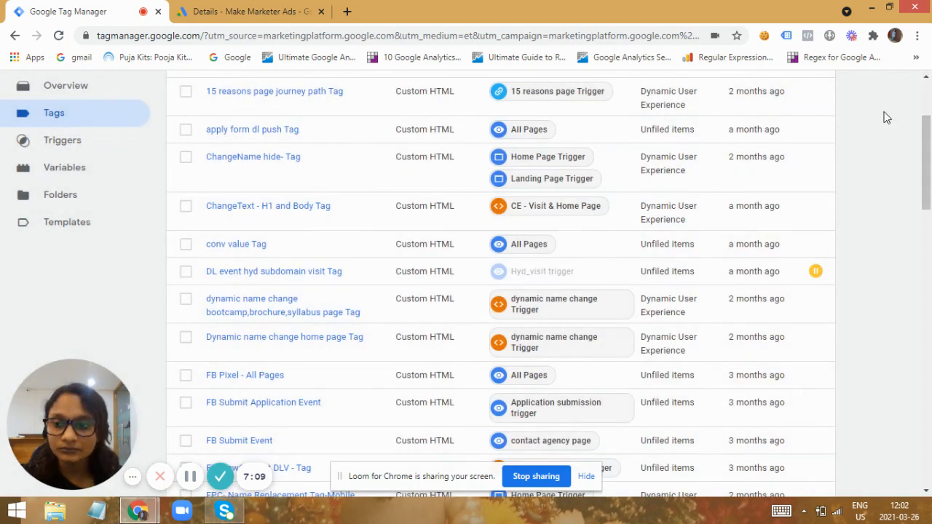
scroll(927, 146, down, 2)
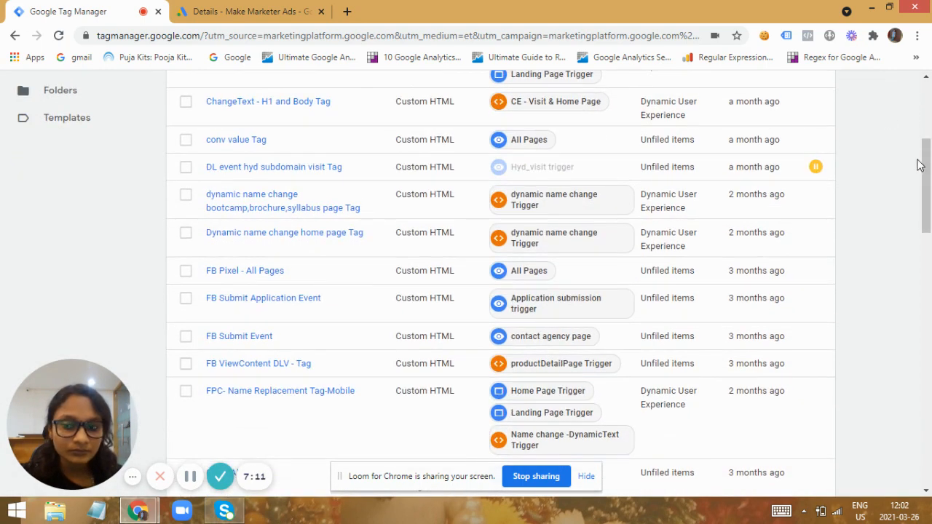
scroll(928, 171, up, 2)
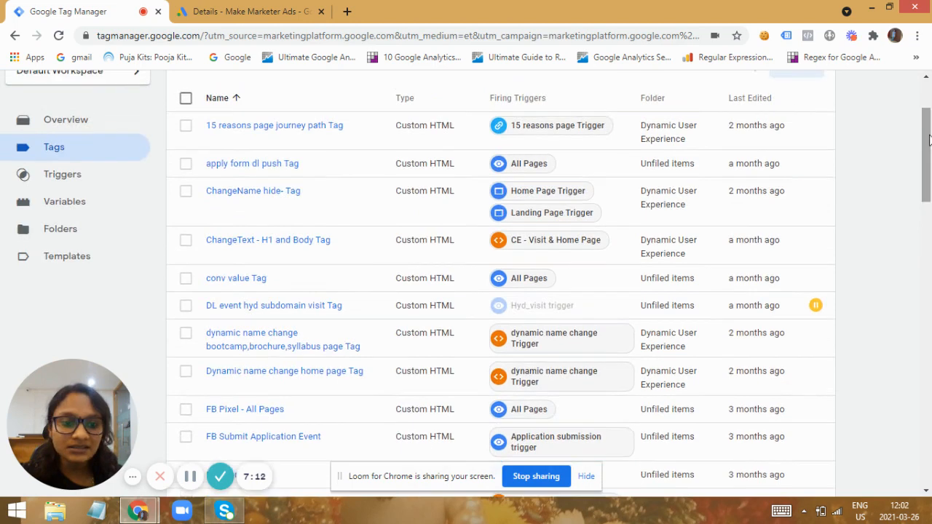
click(64, 201)
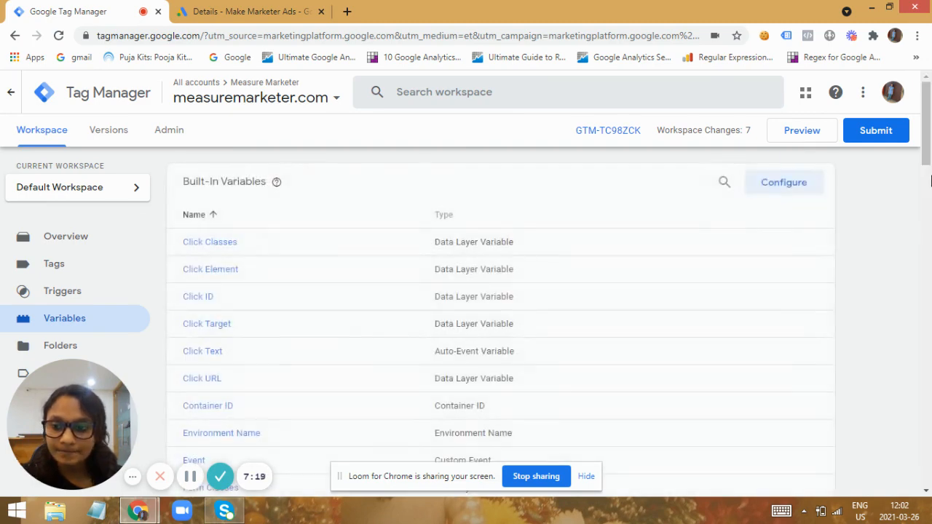
drag(927, 166, 928, 482)
click(220, 328)
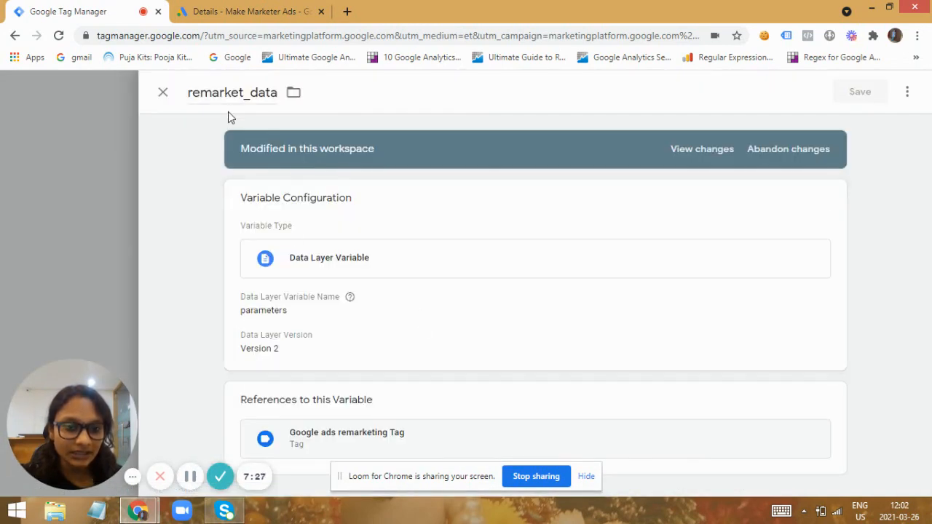
Examine the data layer variable name of remarket_data in its editable configuration, and close the variable without changes.
click(297, 313)
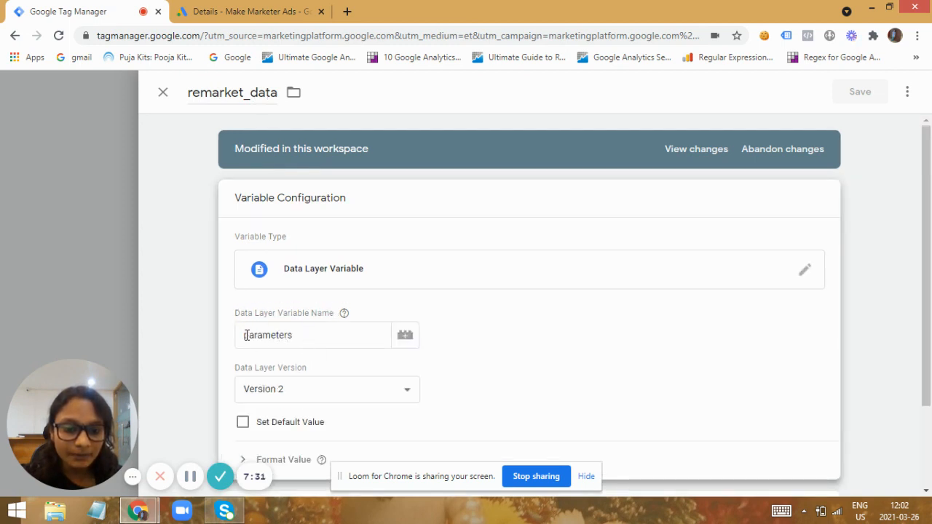
drag(246, 335, 289, 331)
click(310, 337)
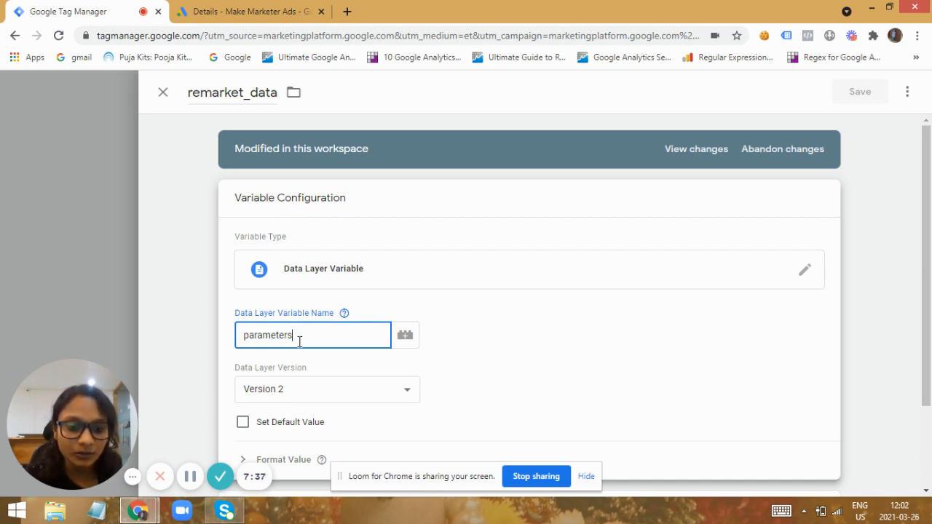
click(162, 93)
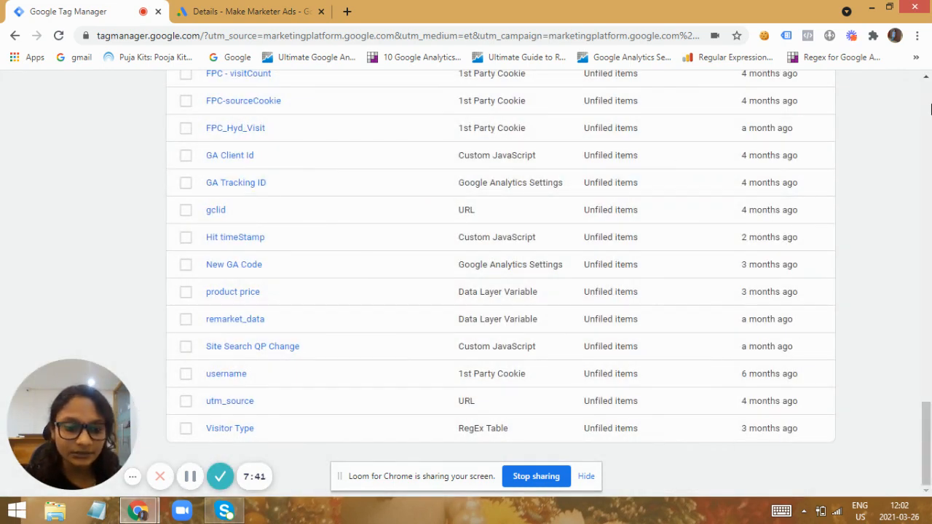
Open the Google ads remarketing Tag from the tags list and review its configuration and triggering summary.
click(928, 108)
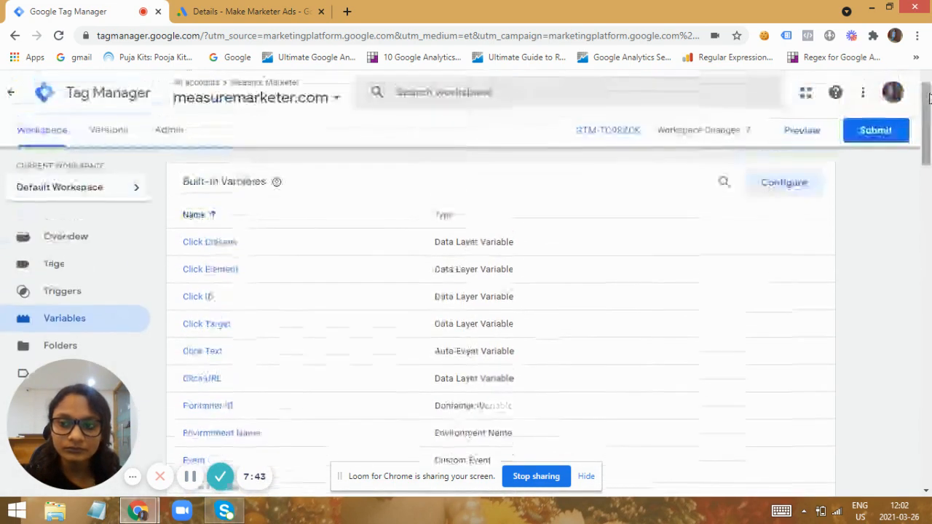
click(89, 268)
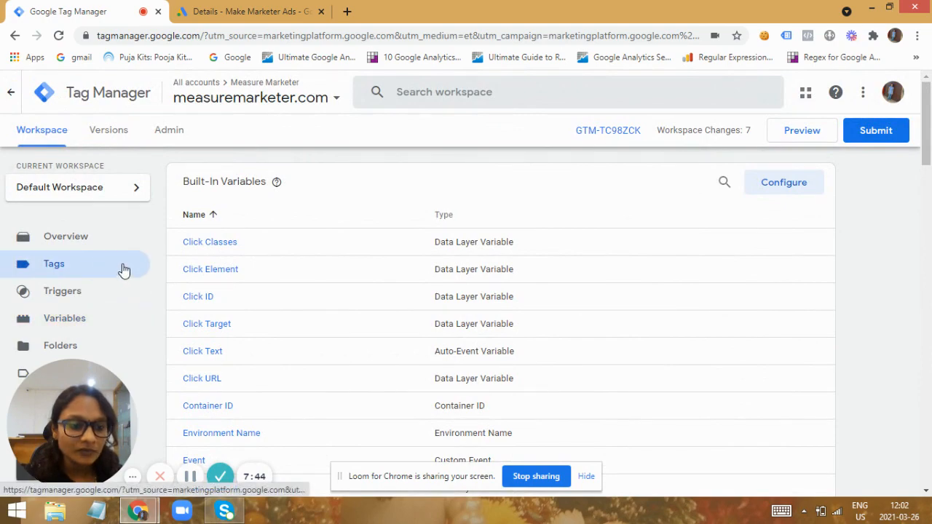
scroll(931, 190, down, 1)
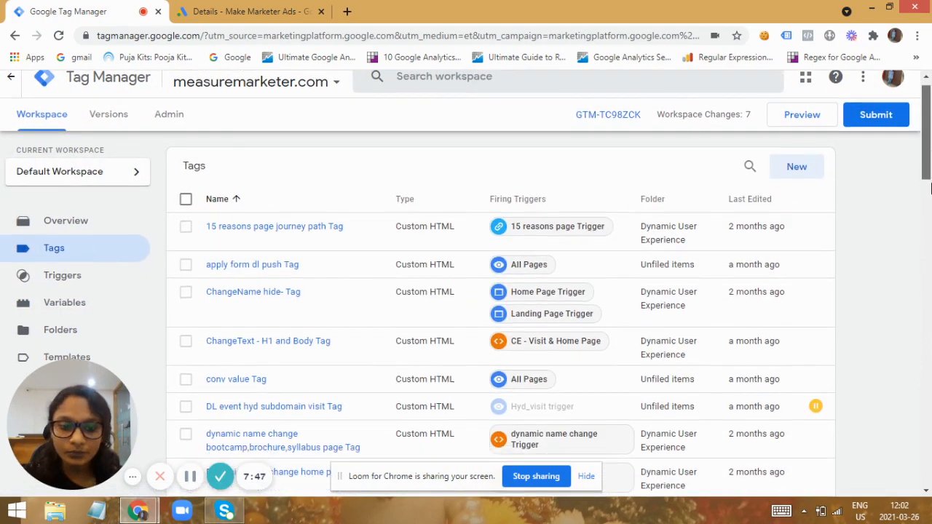
drag(931, 189, 928, 288)
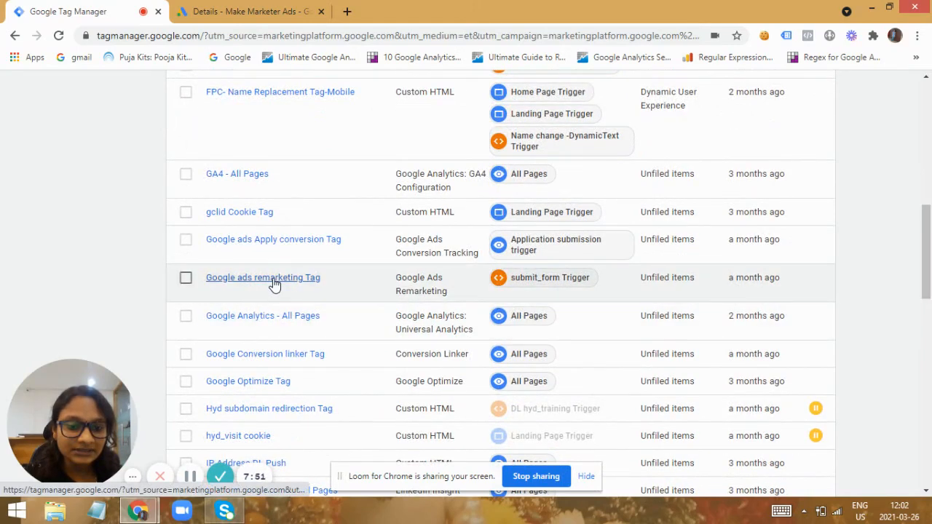
click(275, 280)
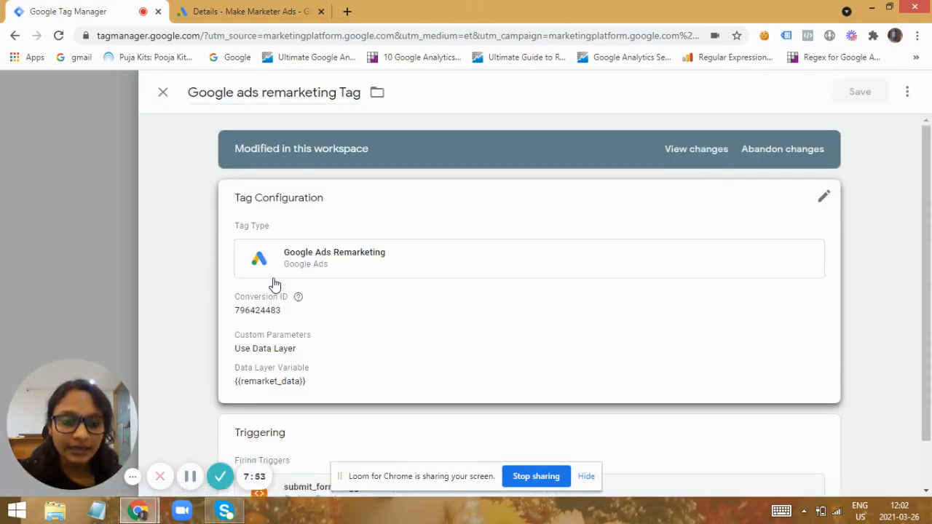
drag(930, 251, 930, 293)
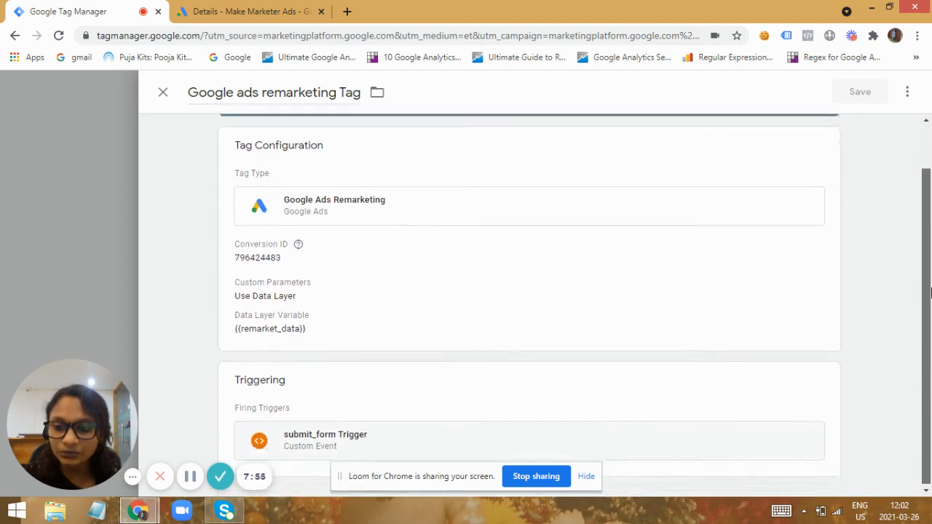
Open the remarketing tag's configuration for editing and examine its conversion ID and Use Data Layer custom parameters.
click(340, 283)
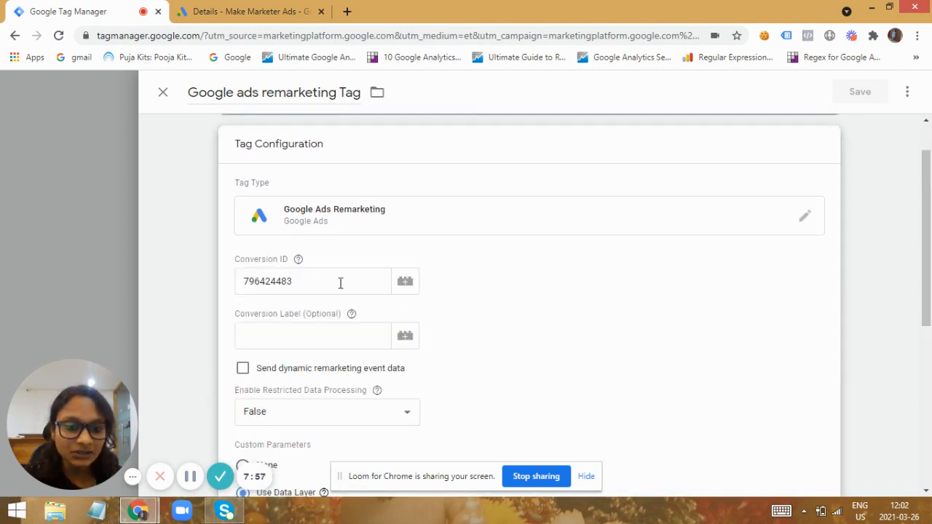
drag(927, 197, 930, 320)
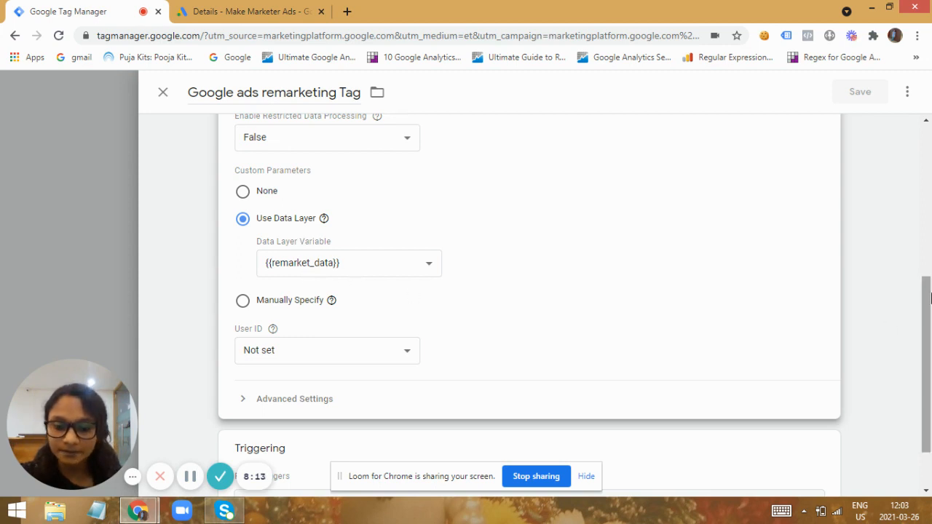
scroll(859, 337, down, 1)
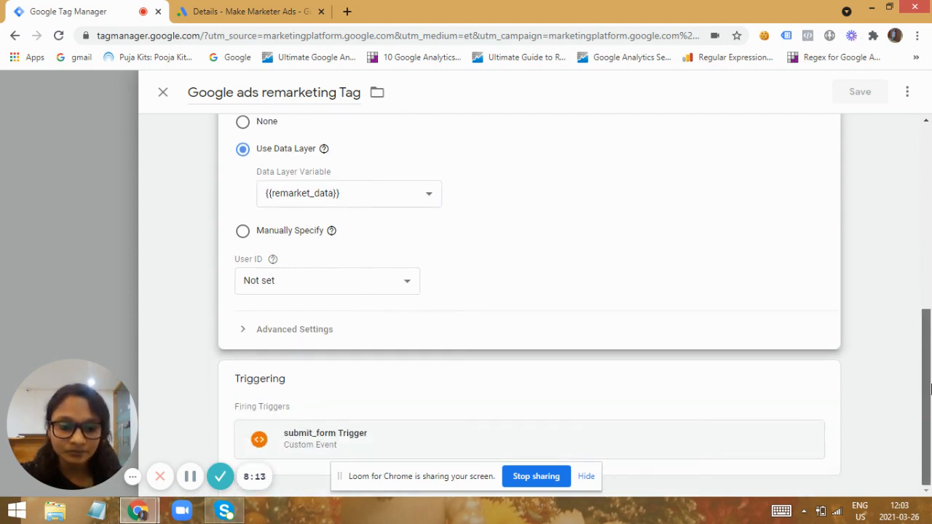
Review the configuration of the remarketing tag's submit_form Trigger, and return to the tag.
click(500, 442)
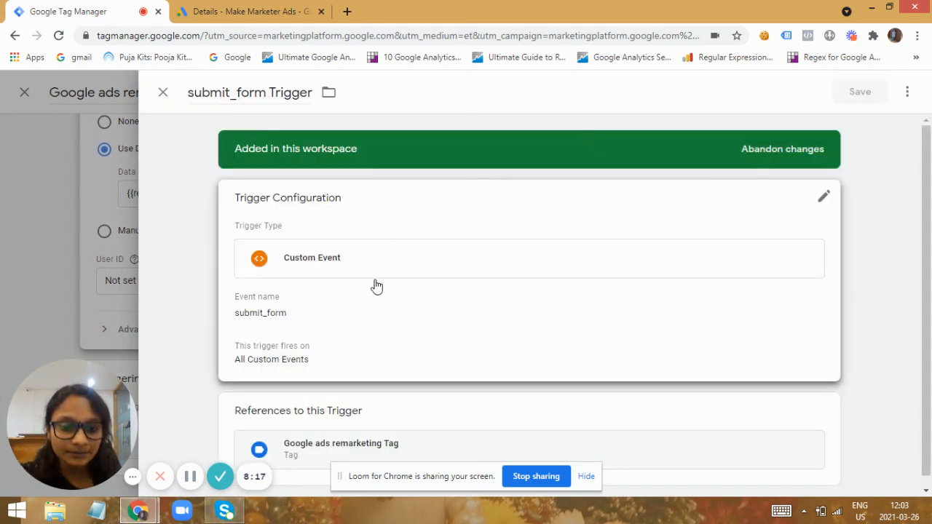
scroll(365, 280, down, 1)
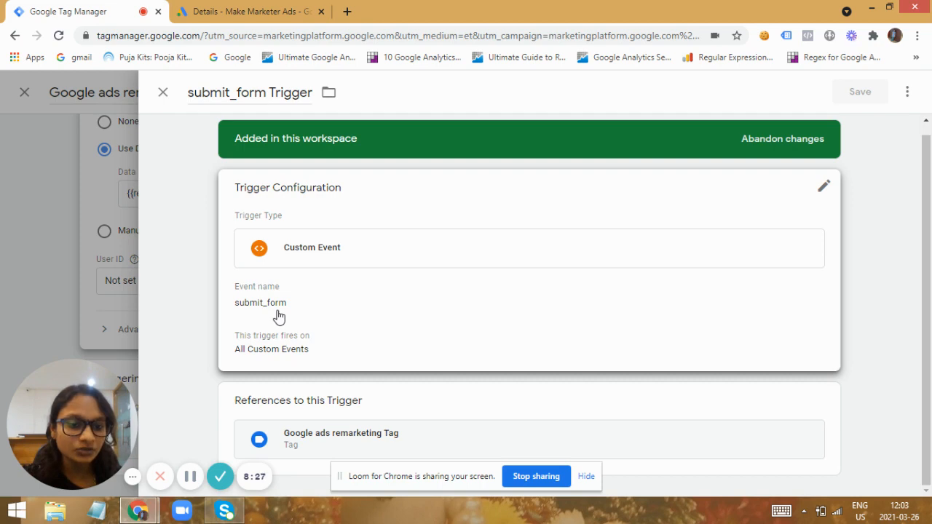
click(162, 92)
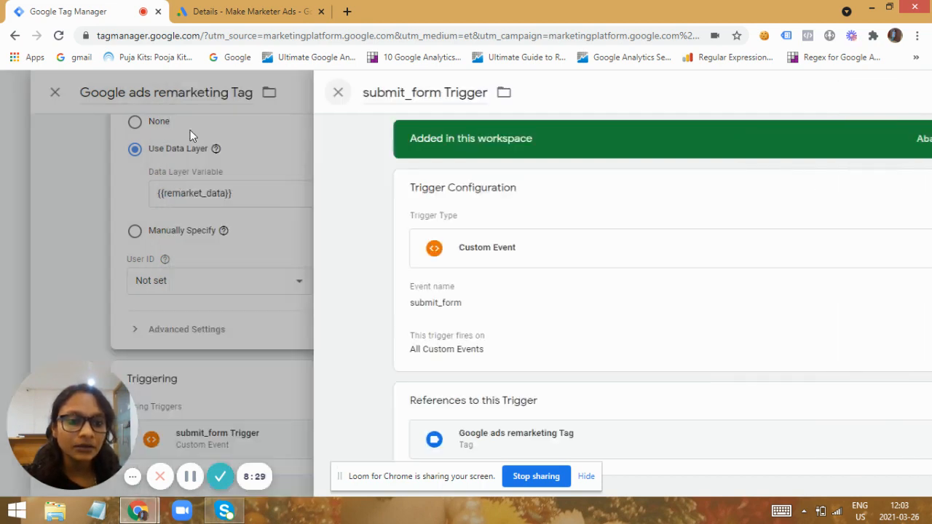
Recheck the remarketing tag's conversion ID and data layer variable, and close the tag.
scroll(435, 455, up, 5)
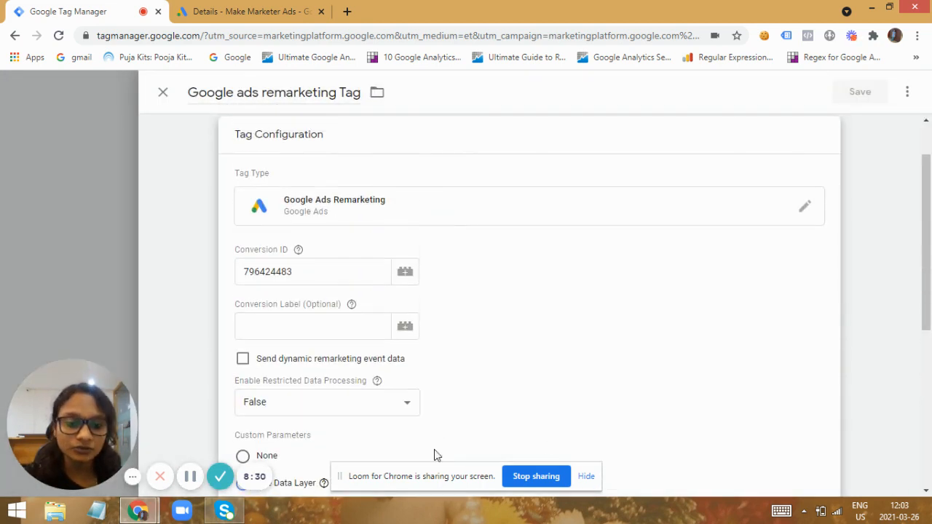
click(922, 349)
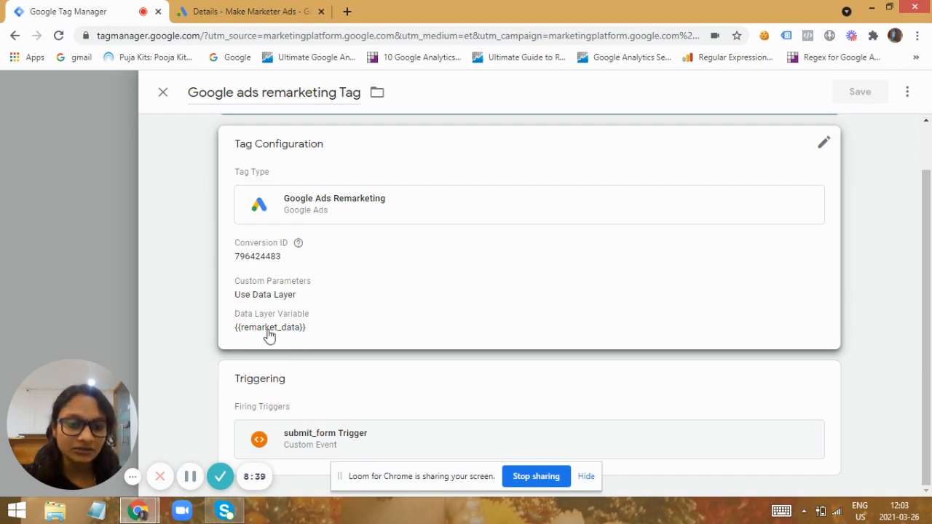
click(164, 92)
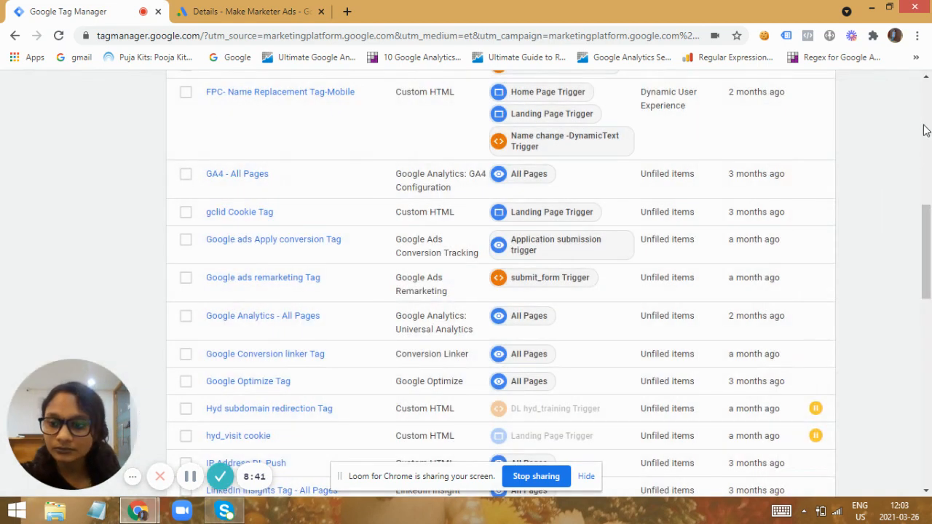
click(927, 116)
click(928, 110)
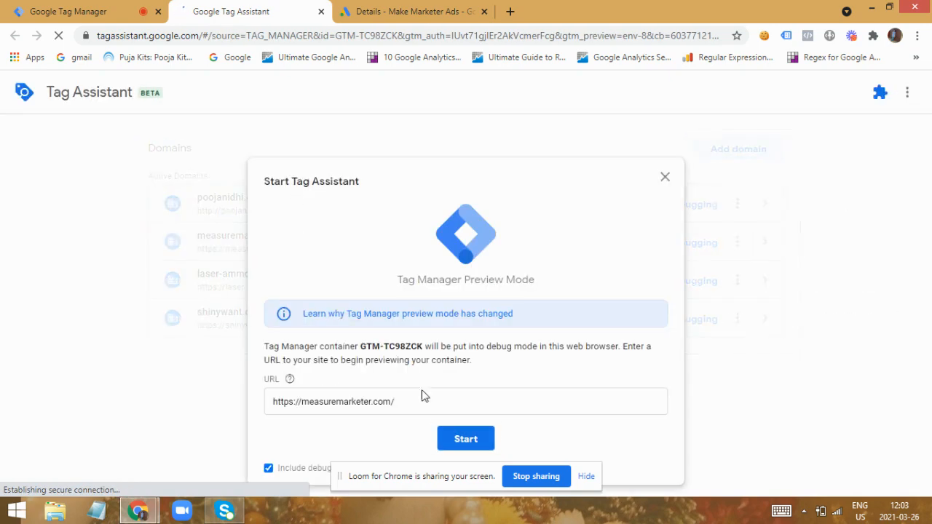
click(465, 438)
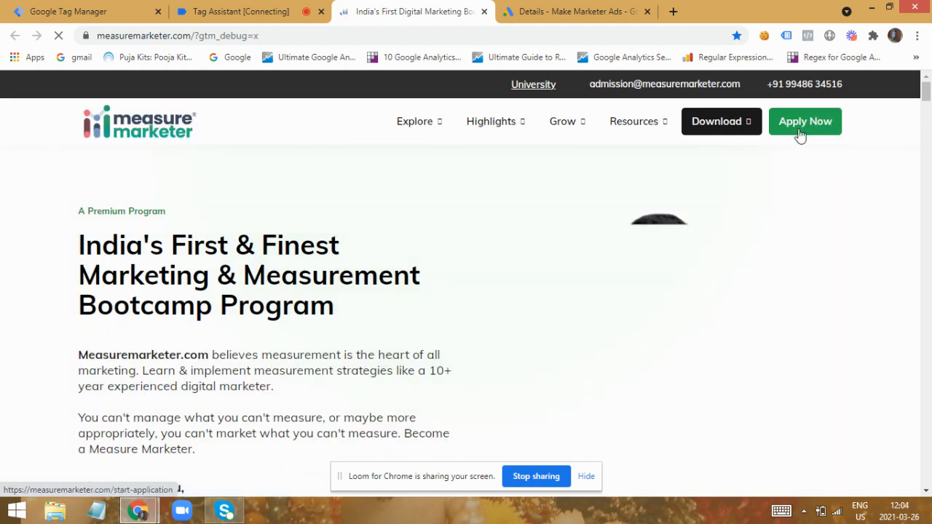
Open the site's application form through Apply Now and continue to the connected debugging session in Tag Assistant.
click(802, 128)
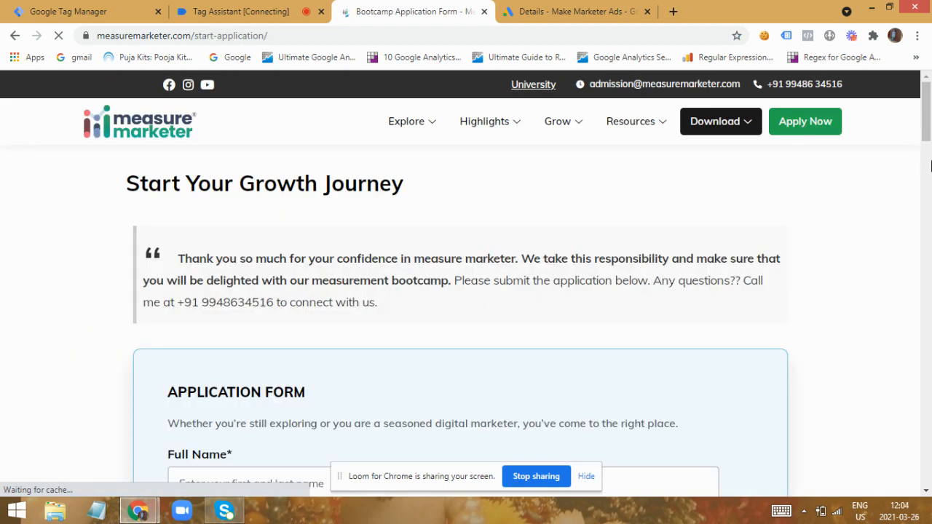
drag(925, 121, 930, 175)
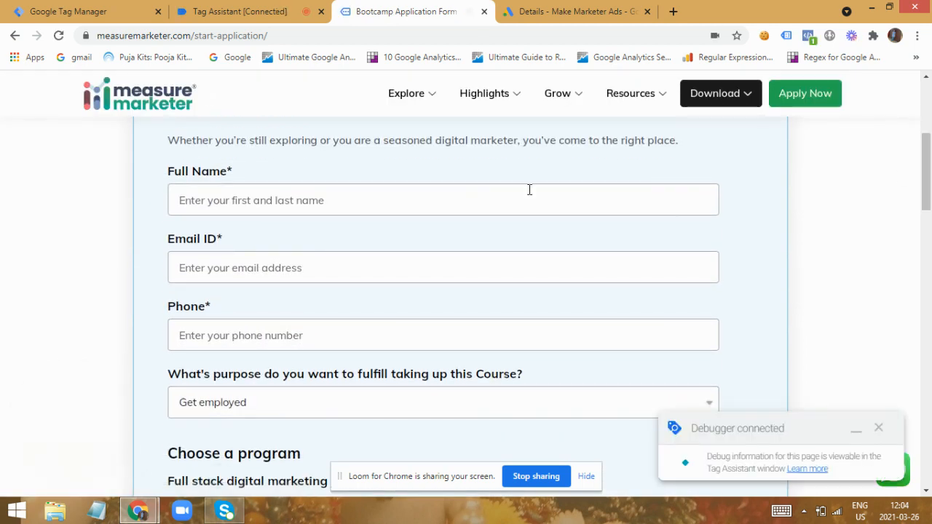
click(218, 11)
click(466, 331)
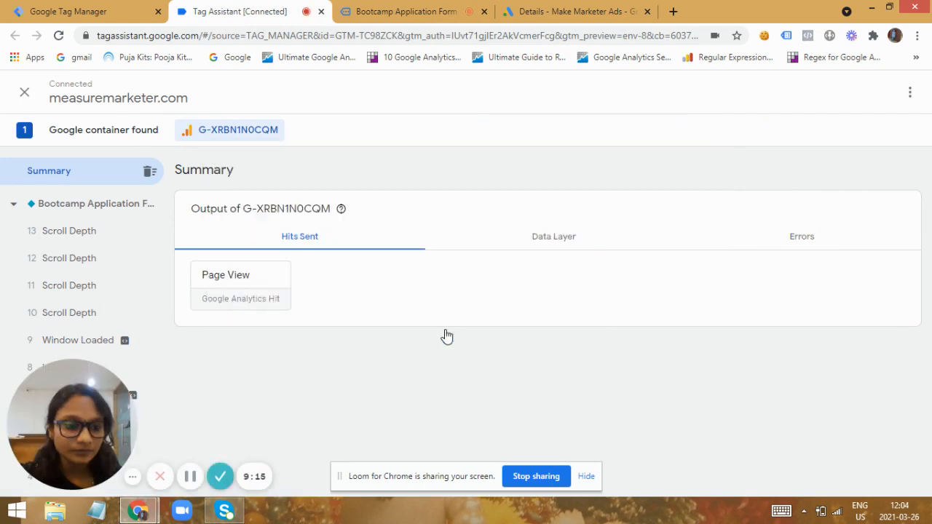
Return to the application form page and fill in the applicant's full name, e-mail address and phone number.
click(404, 11)
click(312, 196)
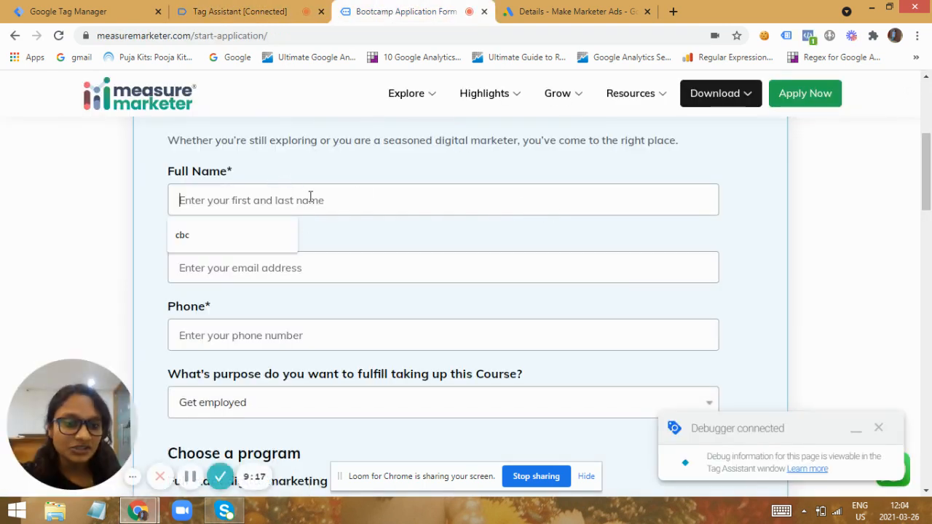
text(a)
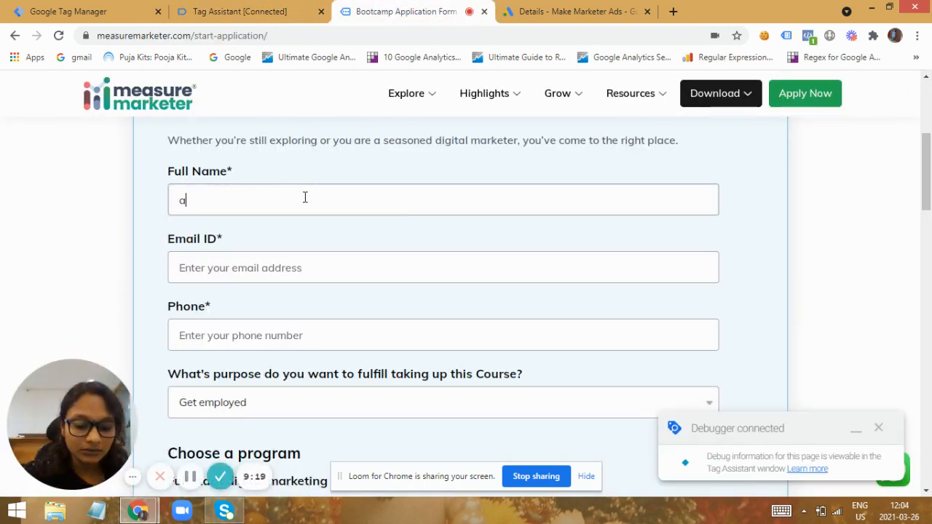
text(nusha)
click(323, 268)
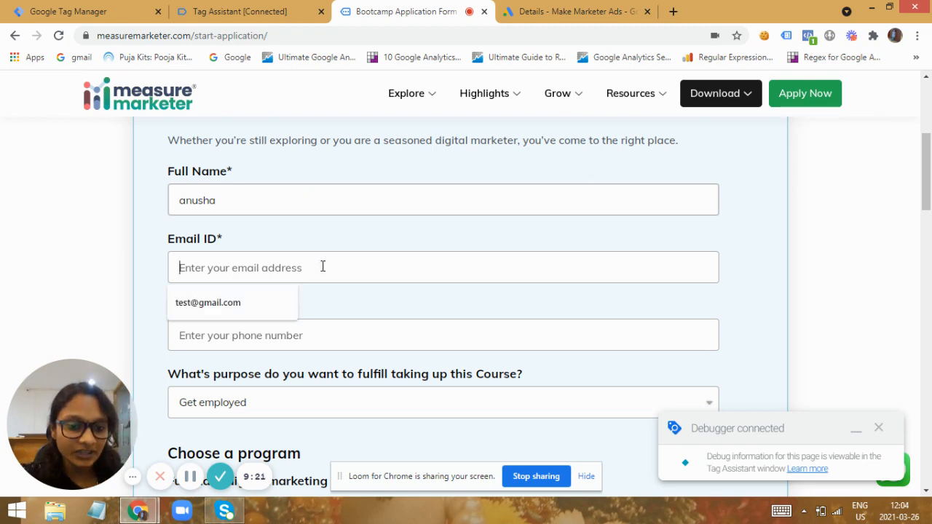
click(300, 304)
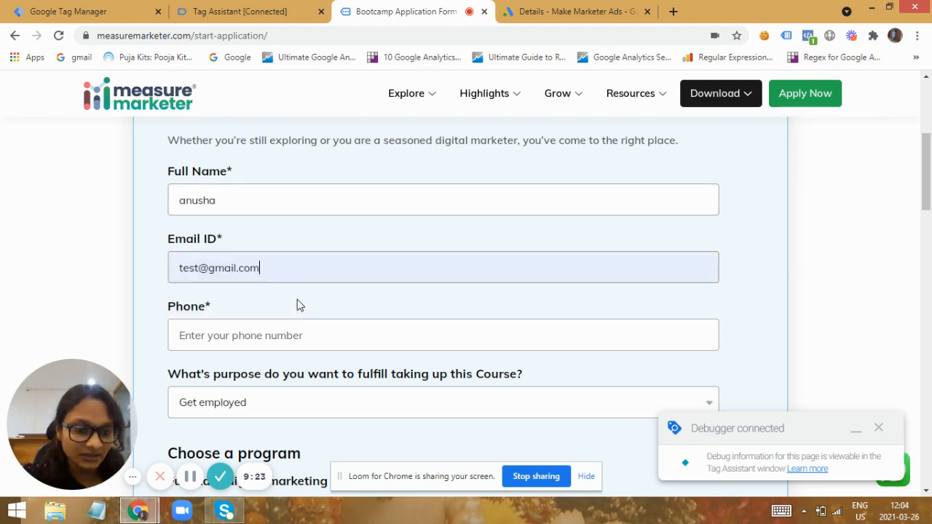
click(279, 328)
click(255, 372)
Keep Get employed as the course purpose and choose the Marketing & Measurement Bootcamp program.
click(245, 411)
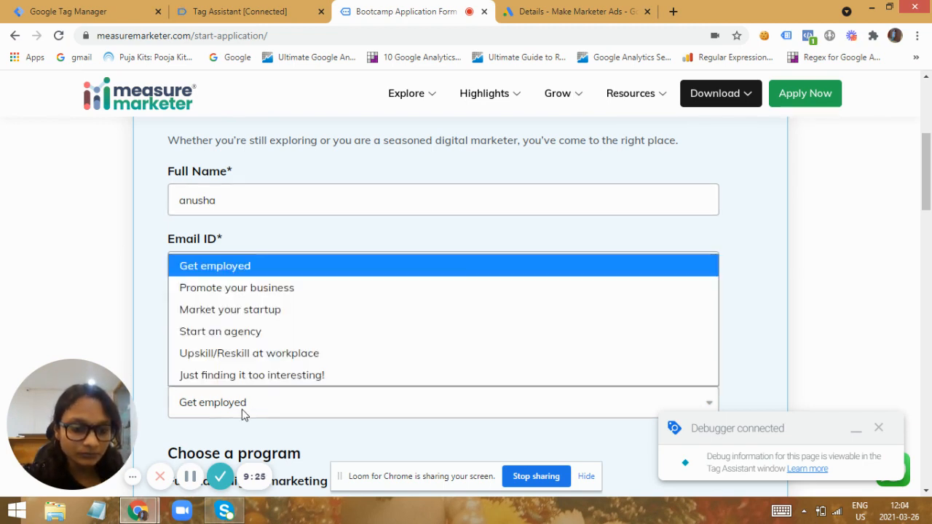
click(249, 410)
scroll(466, 291, down, 5)
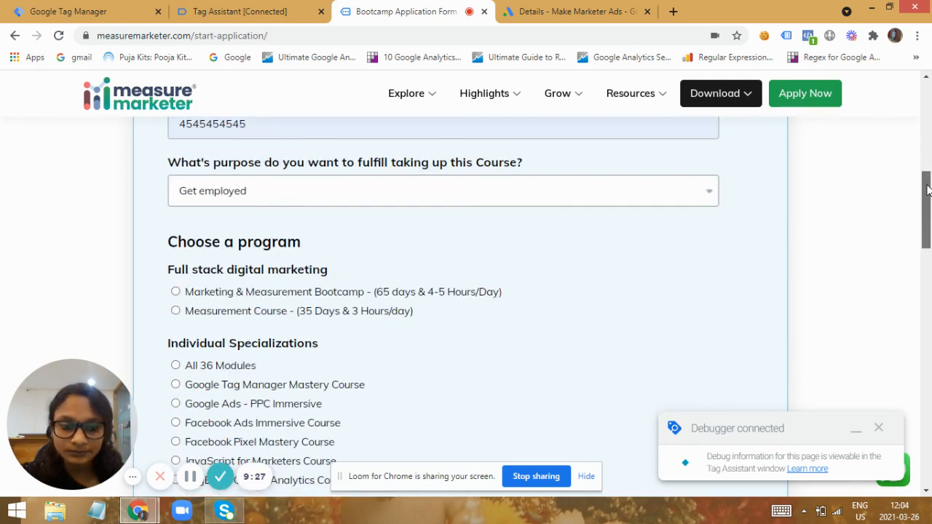
click(176, 225)
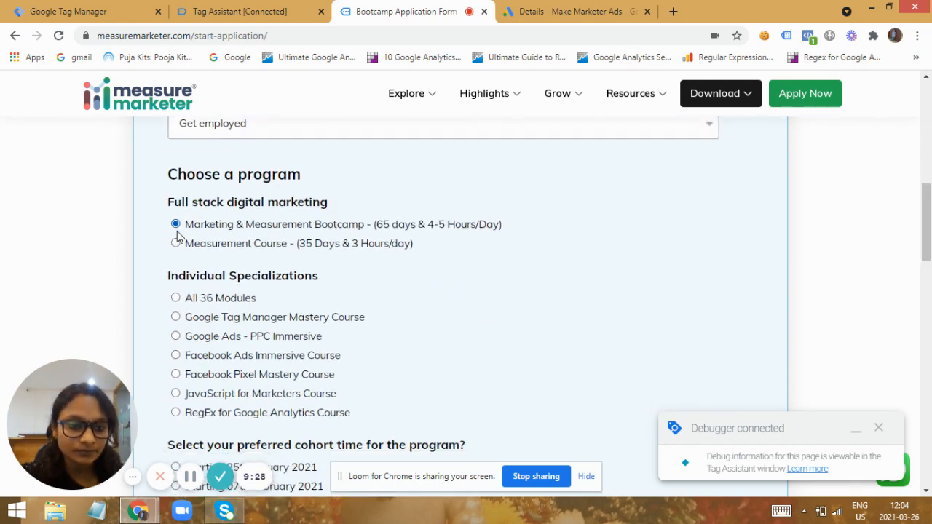
Choose All 36 Modules, the cohort starting 25th January 2021 and total beginner as the digital marketing experience.
click(176, 298)
scroll(219, 291, down, 3)
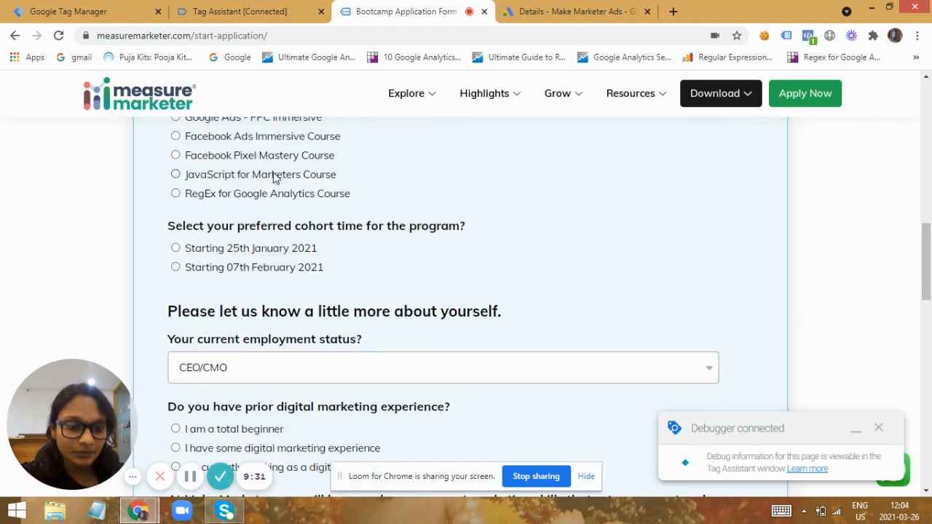
click(177, 248)
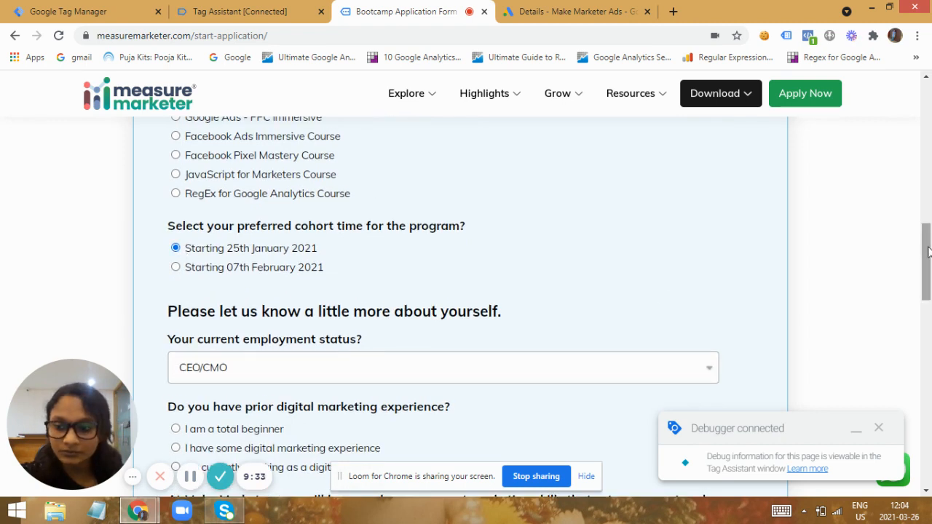
drag(928, 252, 927, 271)
click(175, 331)
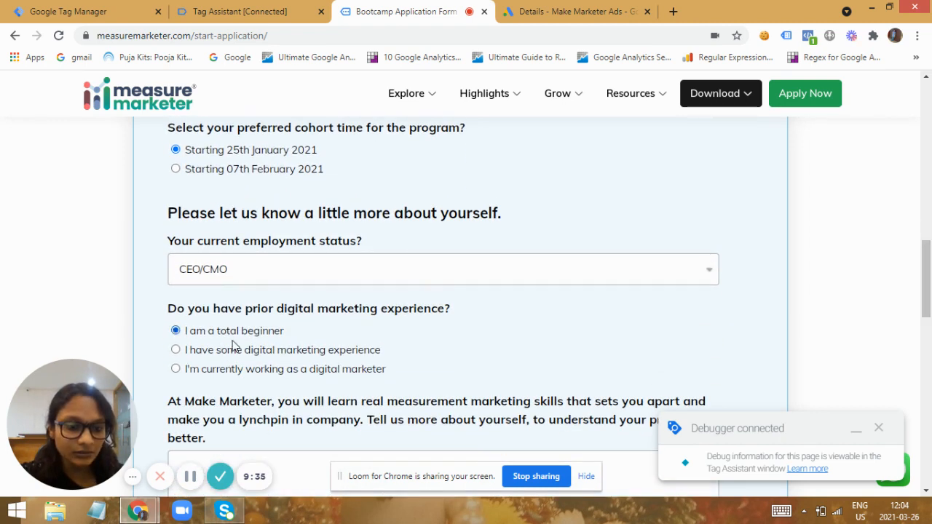
Opt in to updates on new batches and workshops and submit the application.
scroll(886, 328, down, 4)
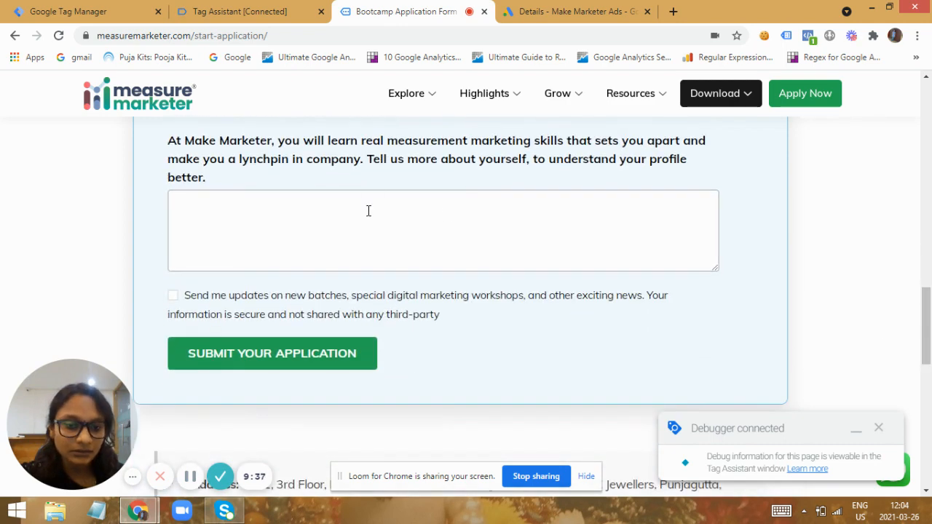
click(173, 296)
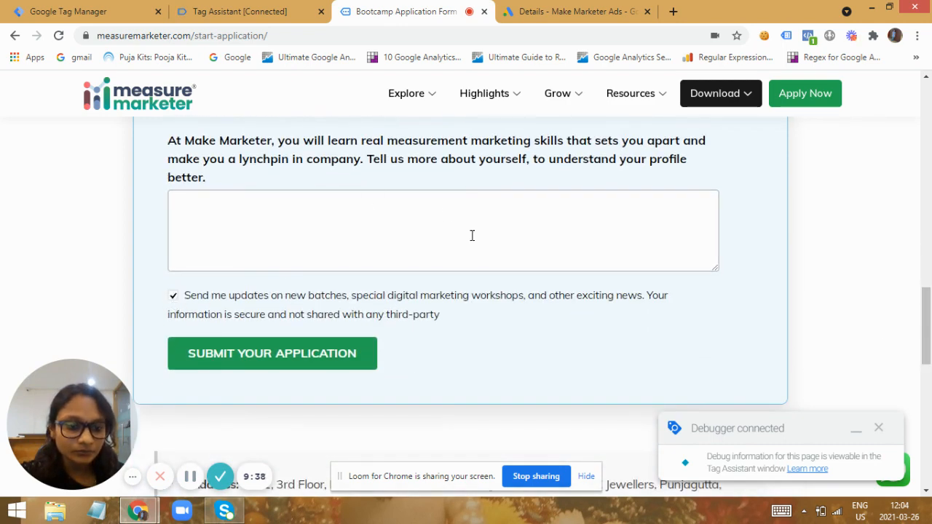
click(263, 356)
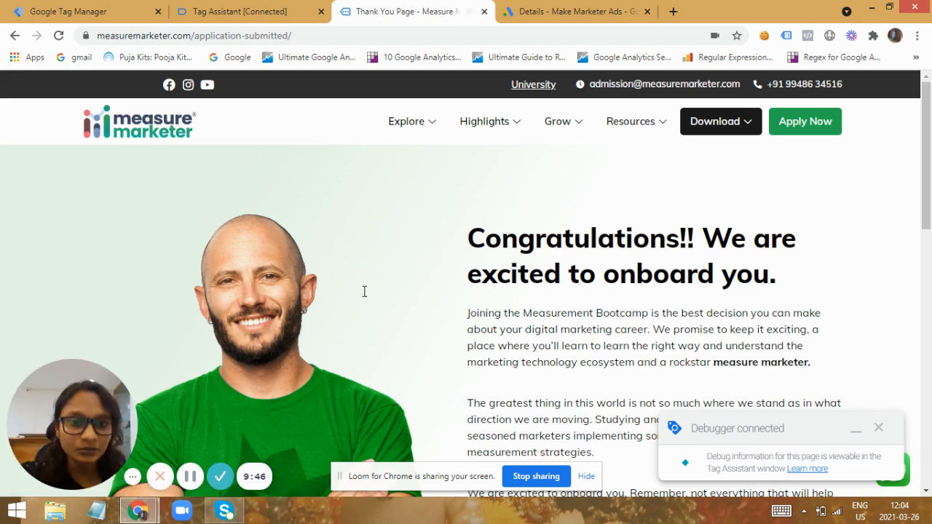
Switch to Tag Assistant and examine the data layer values of the submit_form event for the G-XRBN1N0CQM container.
click(241, 10)
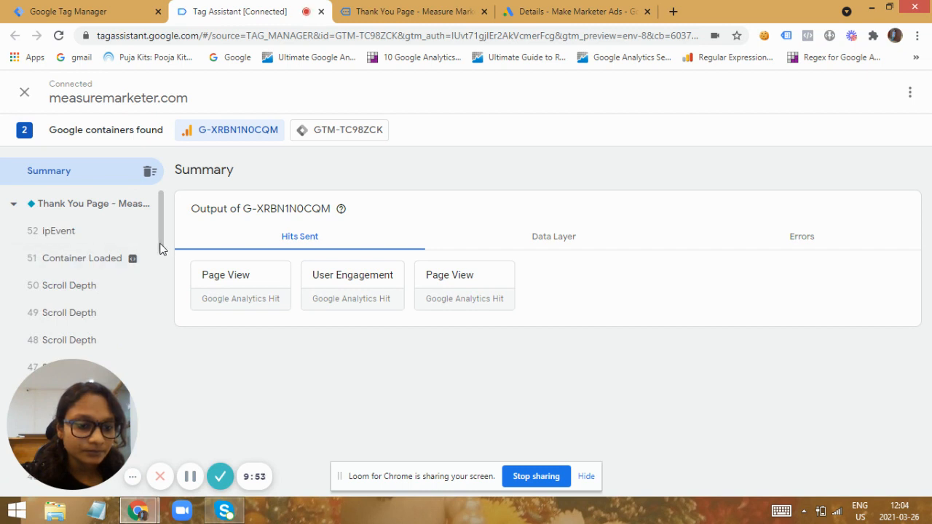
drag(161, 248, 179, 293)
click(100, 266)
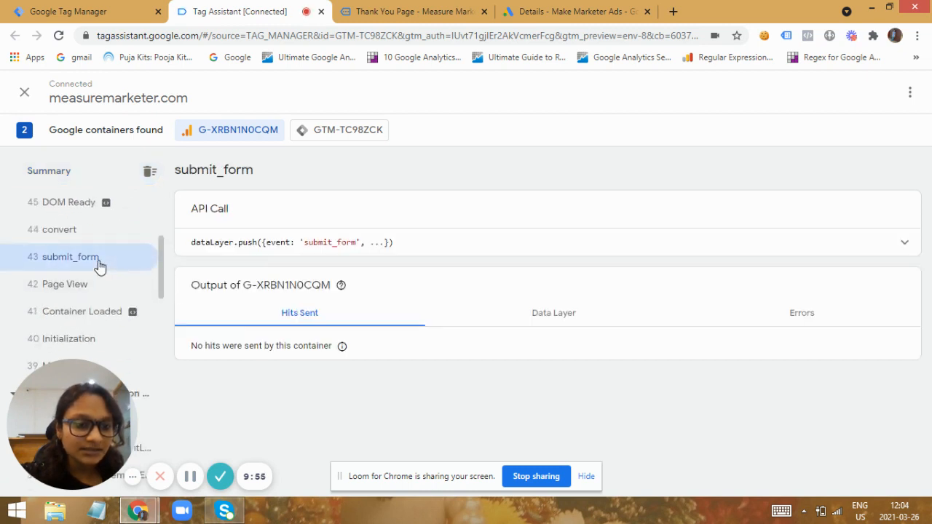
click(557, 321)
scroll(929, 293, down, 1)
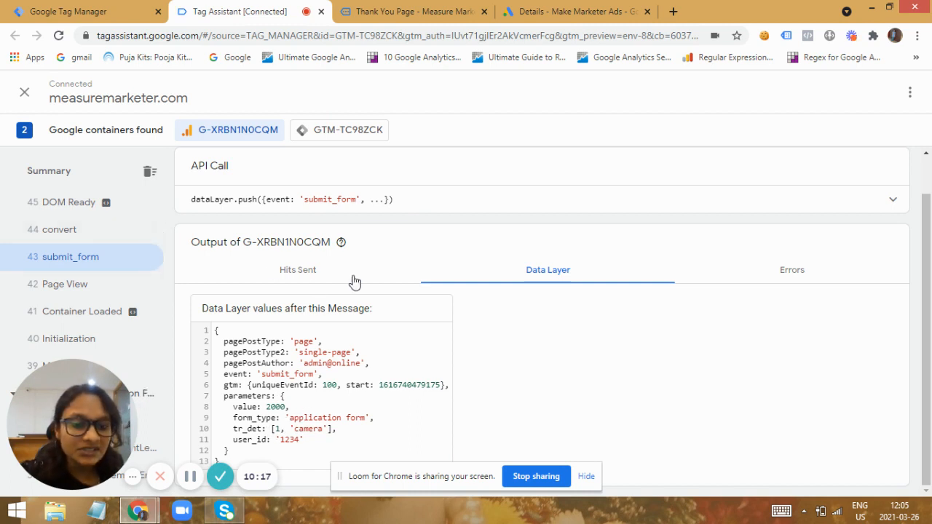
Switch to the GTM-TC98ZCK container and inspect the submit_form event's variables, particularly the remarket_data object.
click(330, 132)
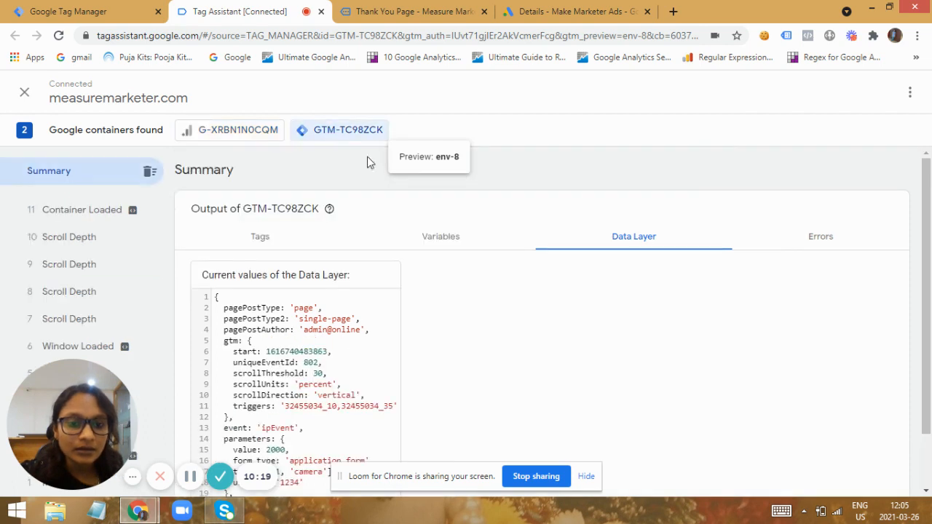
click(275, 247)
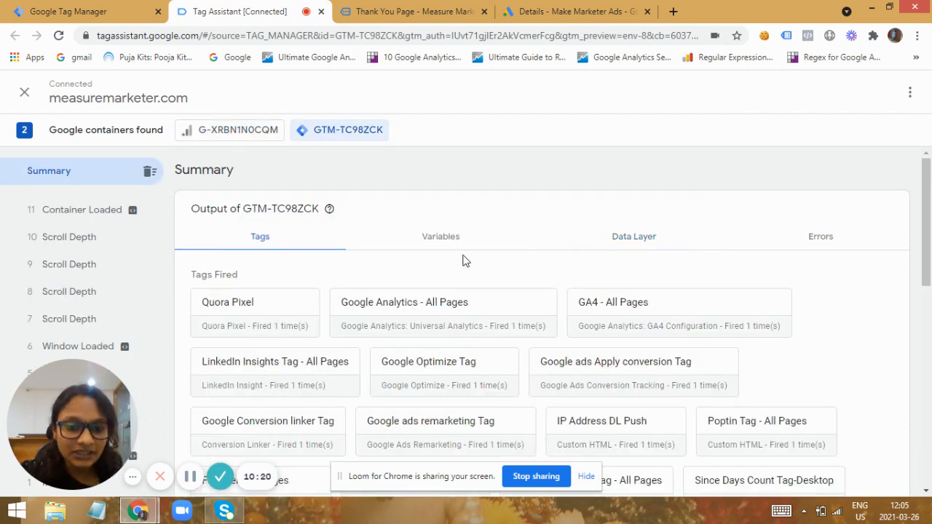
click(414, 244)
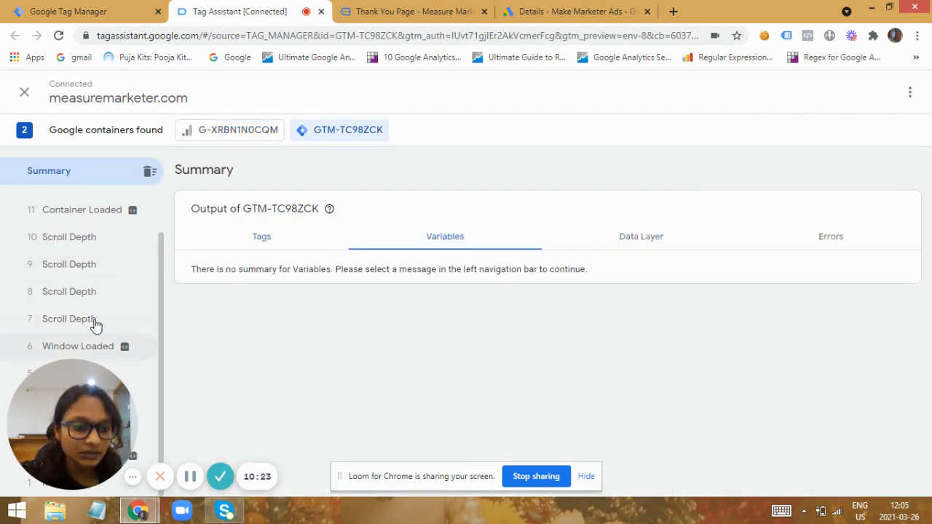
drag(68, 412, 177, 412)
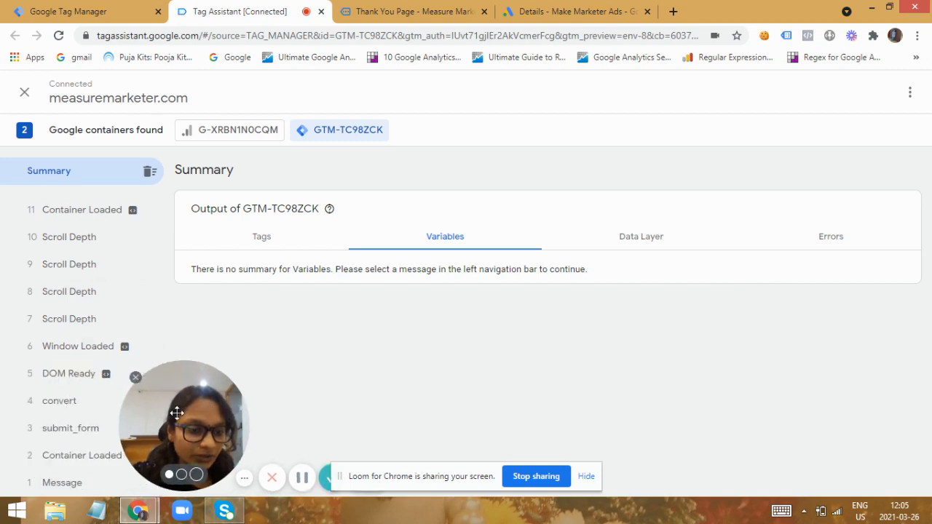
click(54, 430)
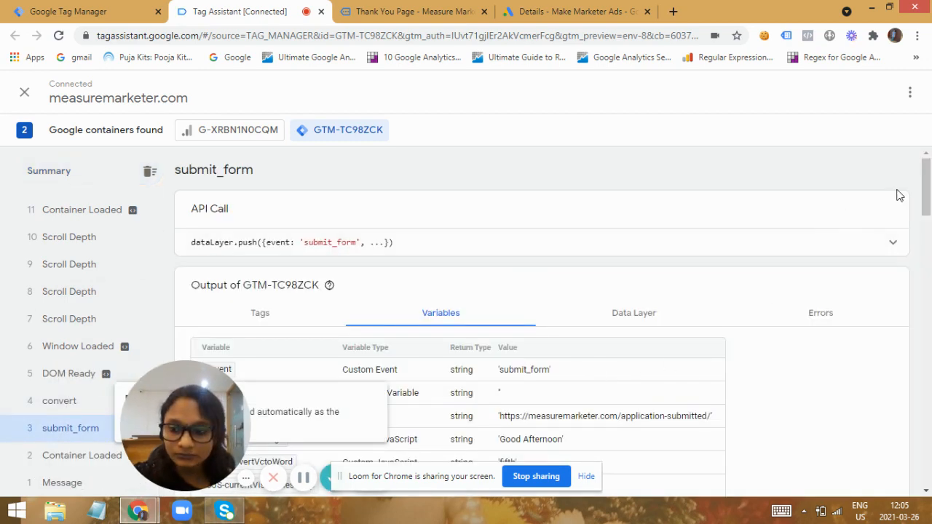
drag(929, 193, 929, 248)
drag(180, 430, 81, 413)
drag(929, 264, 931, 437)
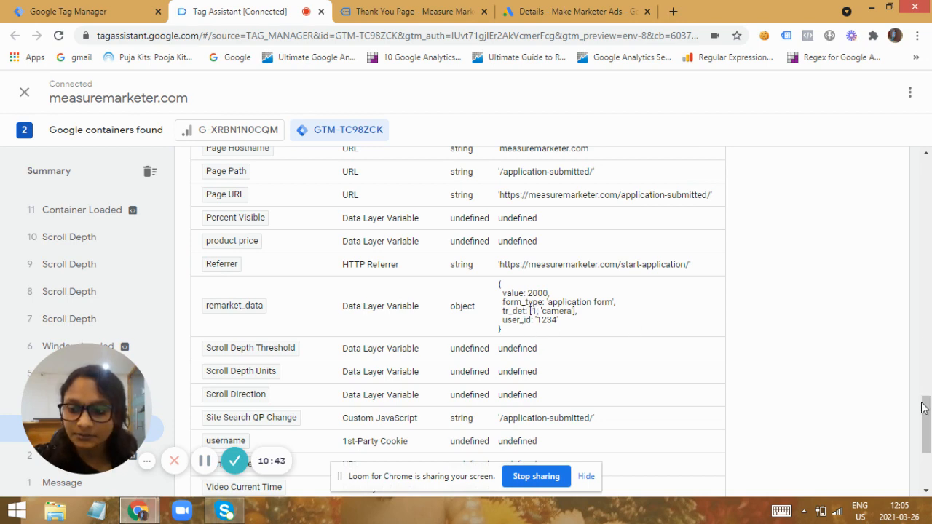
drag(928, 414, 928, 177)
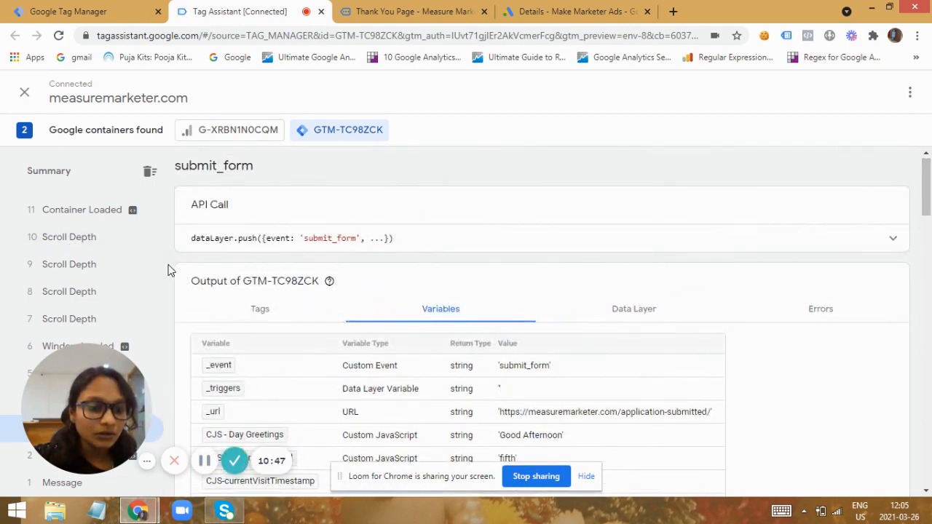
Review the Google ads remarketing Tag fired on submit_form, including its full properties and firing trigger, and close its details.
drag(88, 363, 128, 191)
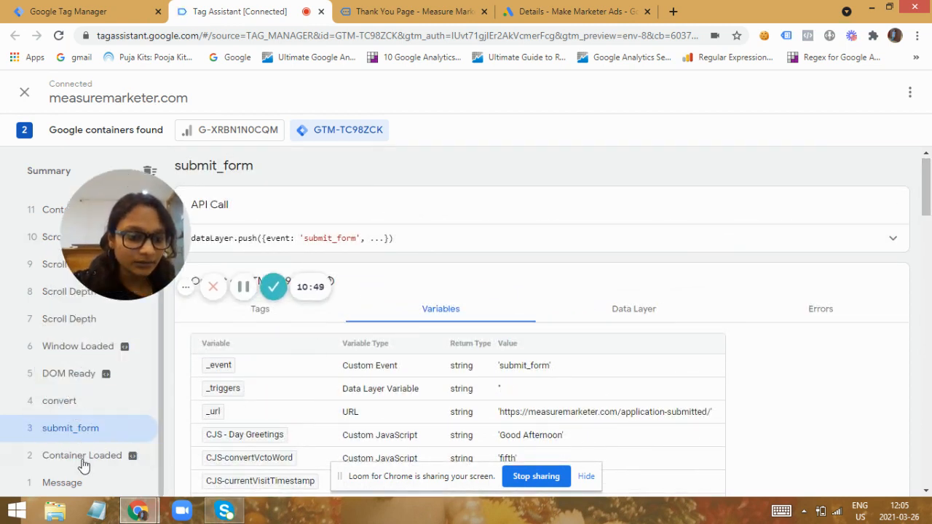
scroll(162, 414, up, 1)
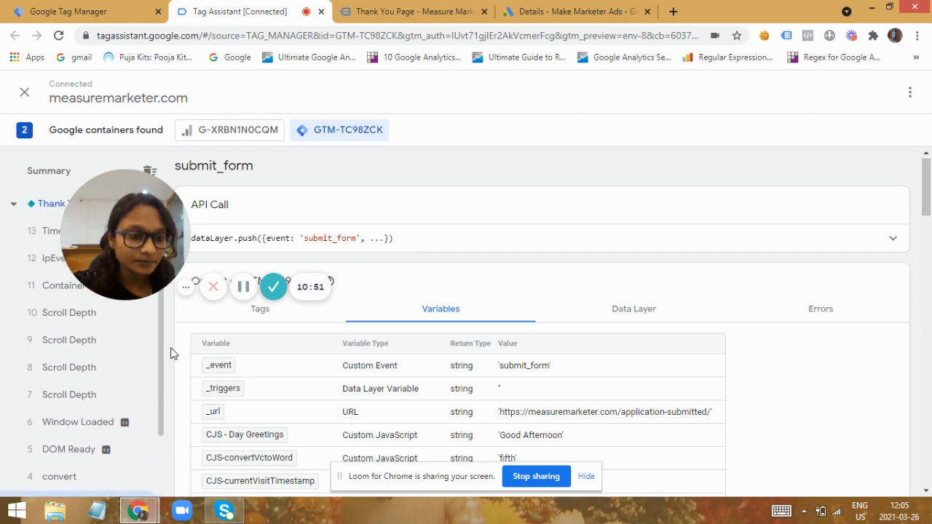
click(259, 309)
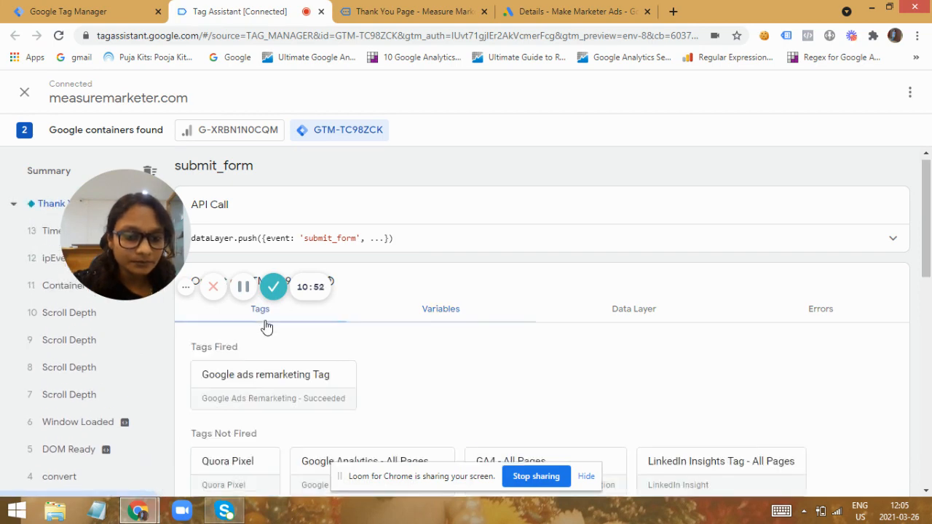
click(268, 384)
click(413, 411)
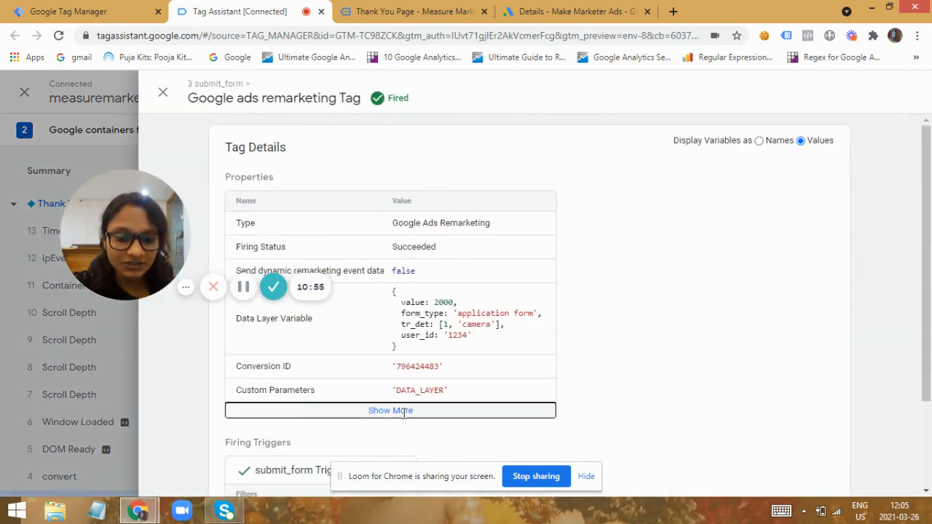
drag(926, 214, 926, 311)
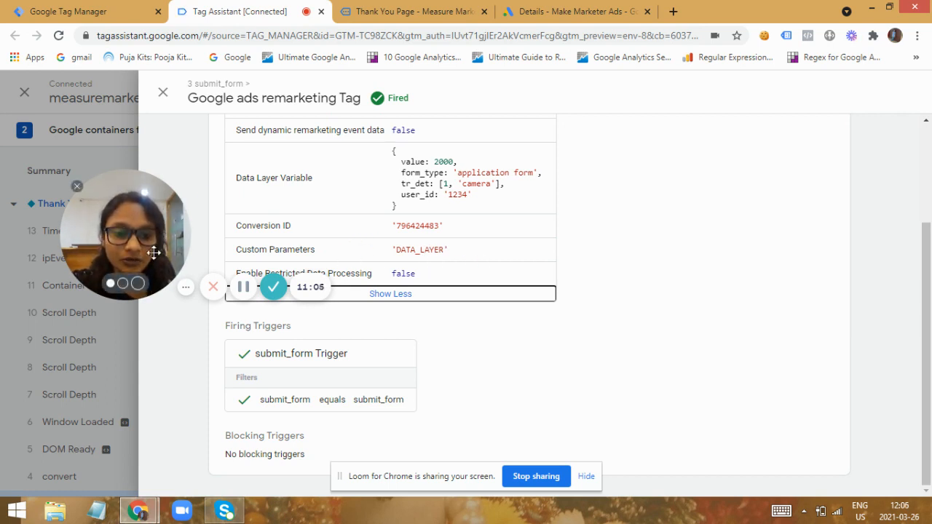
drag(128, 218, 124, 326)
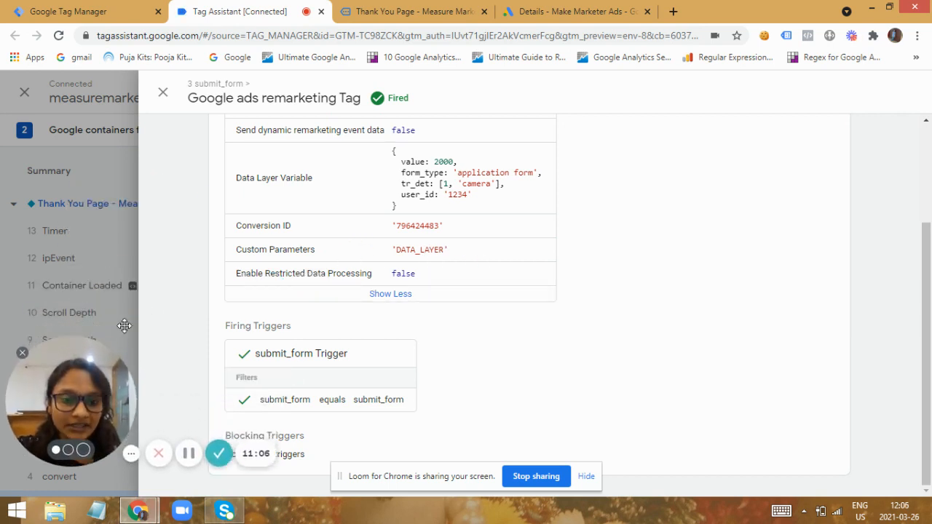
click(163, 91)
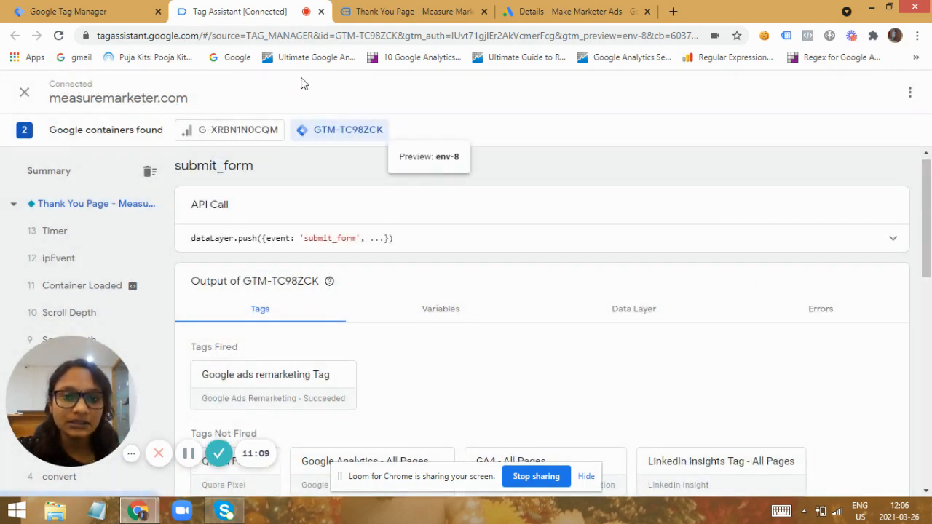
Switch to Google Ads and start a new website visitors remarketing list in the Audience manager.
click(563, 11)
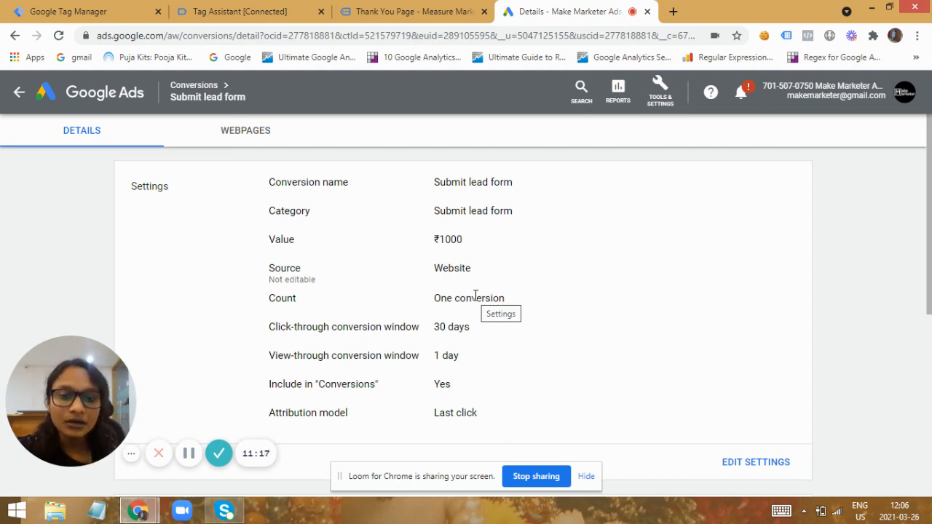
click(661, 91)
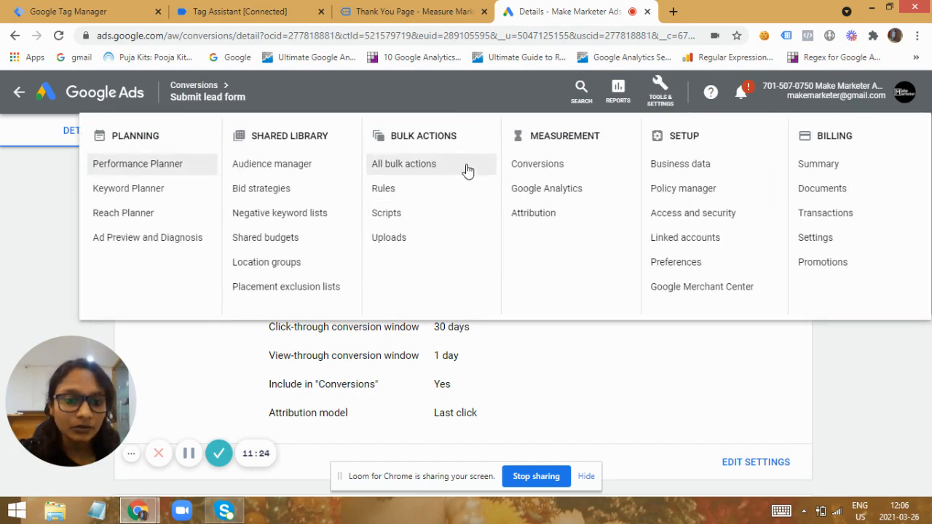
click(275, 168)
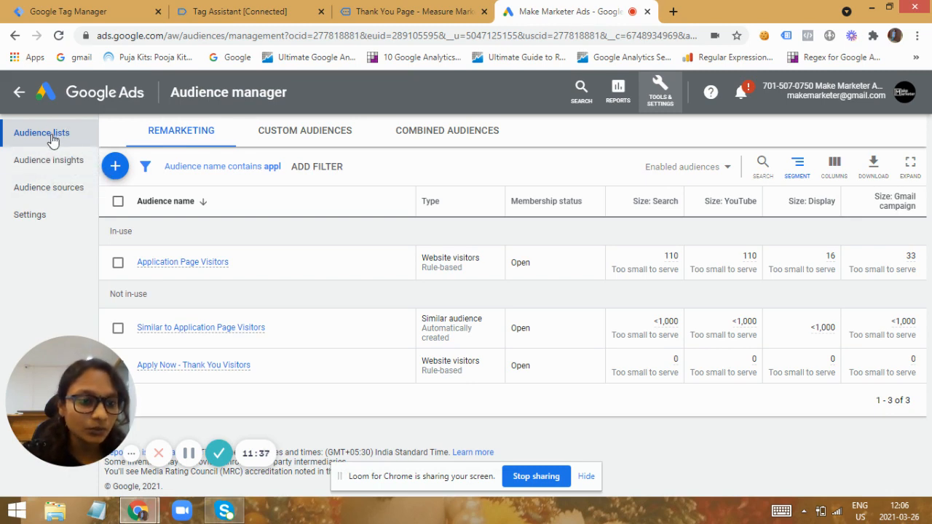
click(114, 168)
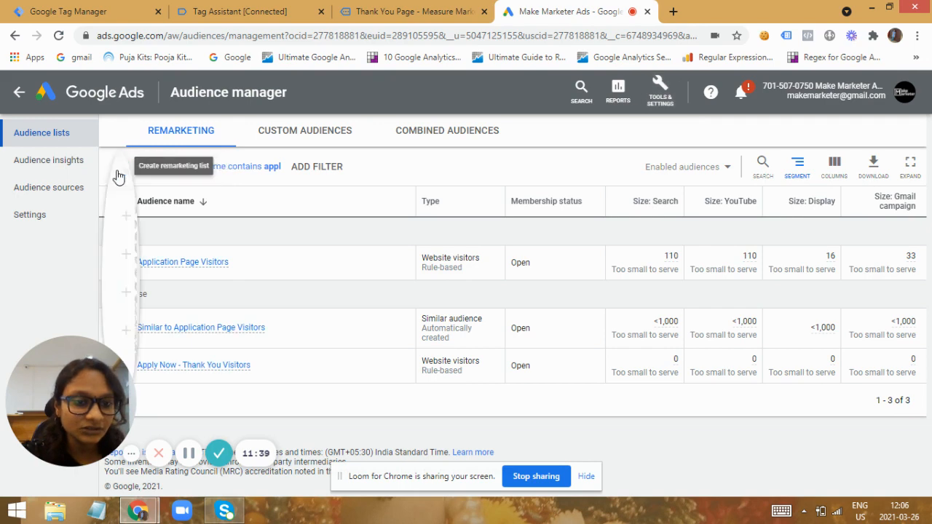
click(169, 220)
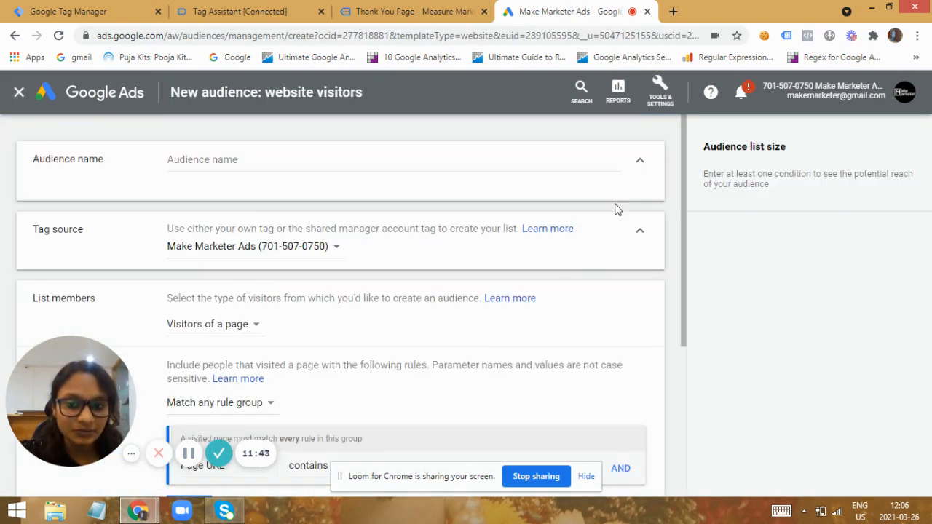
Name the new audience application form leads.
drag(684, 243, 692, 273)
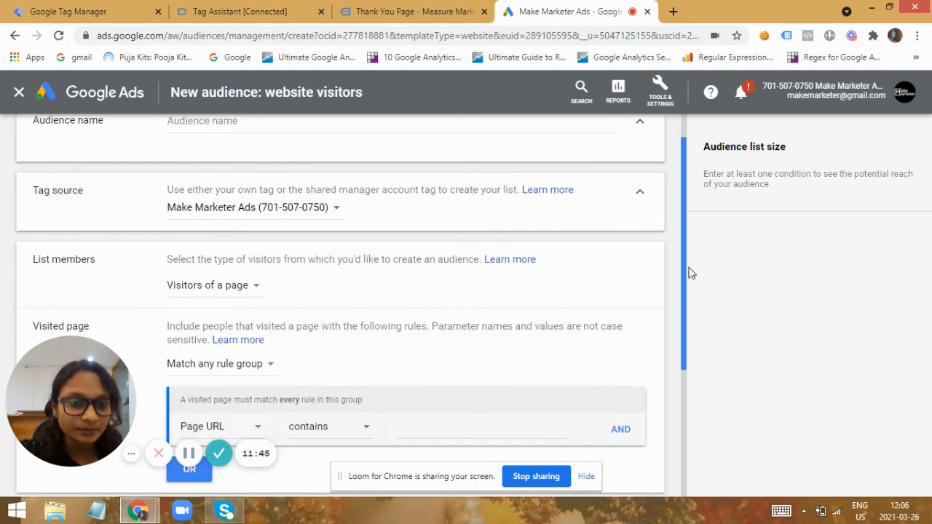
click(434, 124)
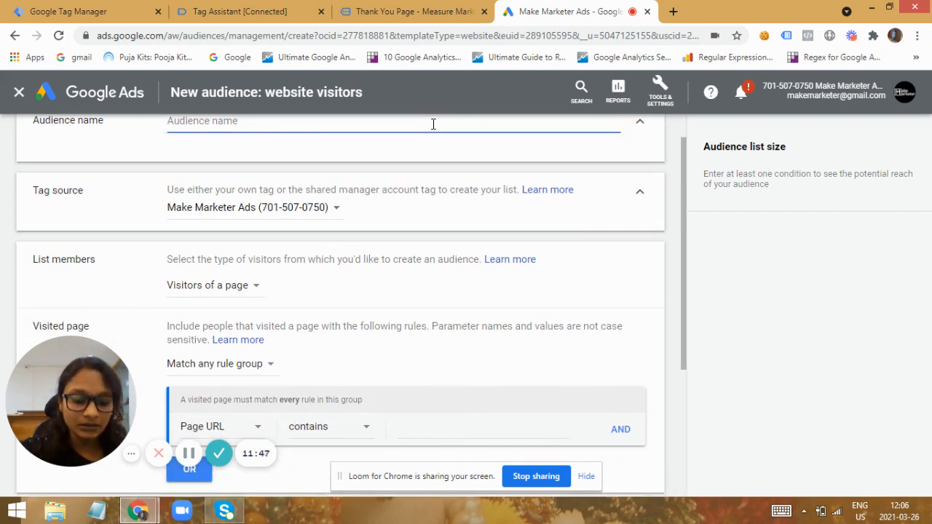
text(application form leads)
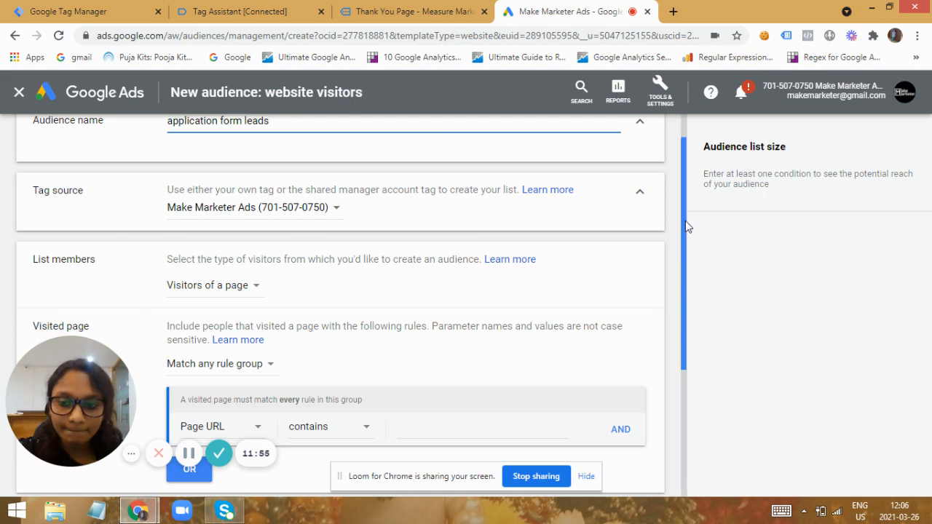
Open the parameter choices for the visited page rule of the new audience.
drag(685, 221, 686, 261)
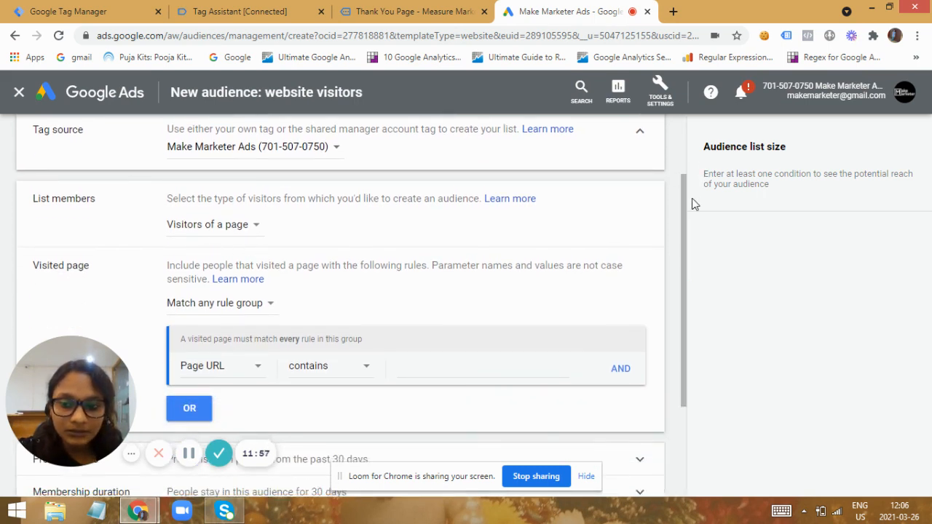
scroll(687, 208, down, 1)
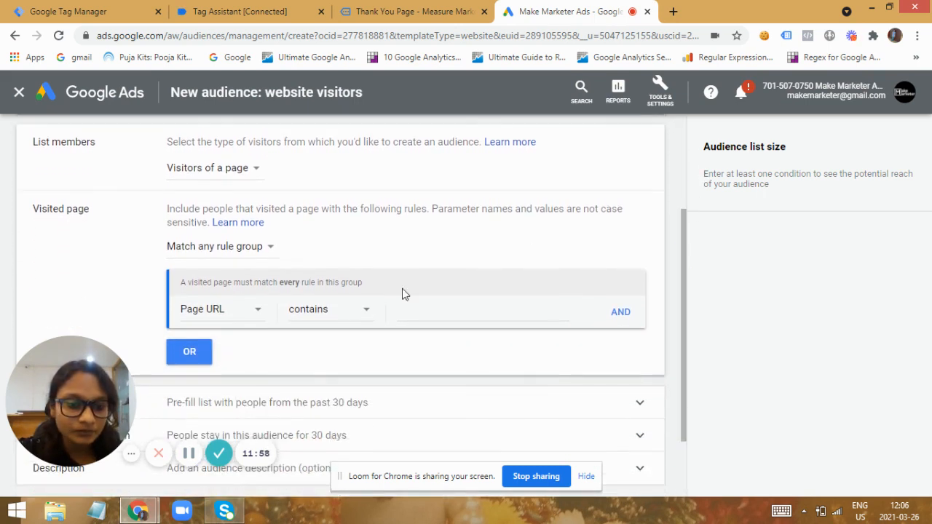
click(254, 322)
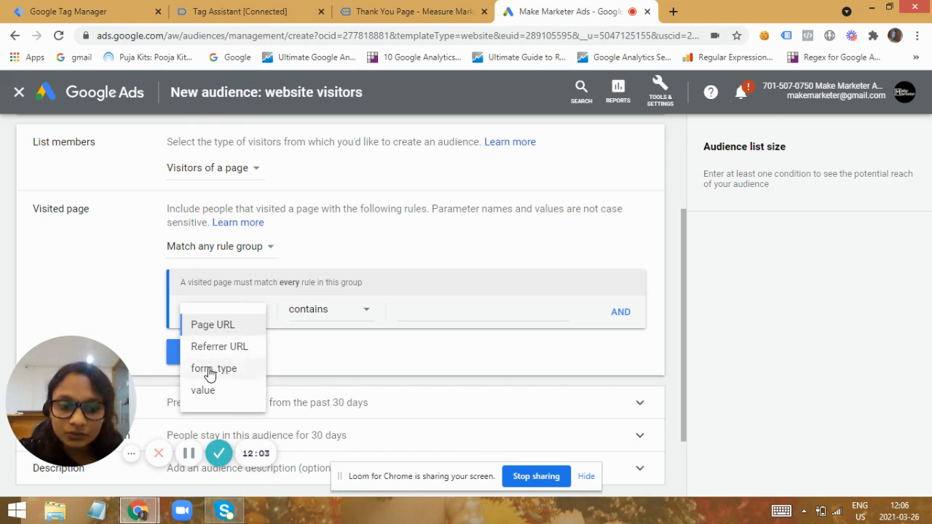
Switch to Tag Assistant and inspect the submit_form event's variables and data layer values, particularly the form_type parameter.
click(270, 19)
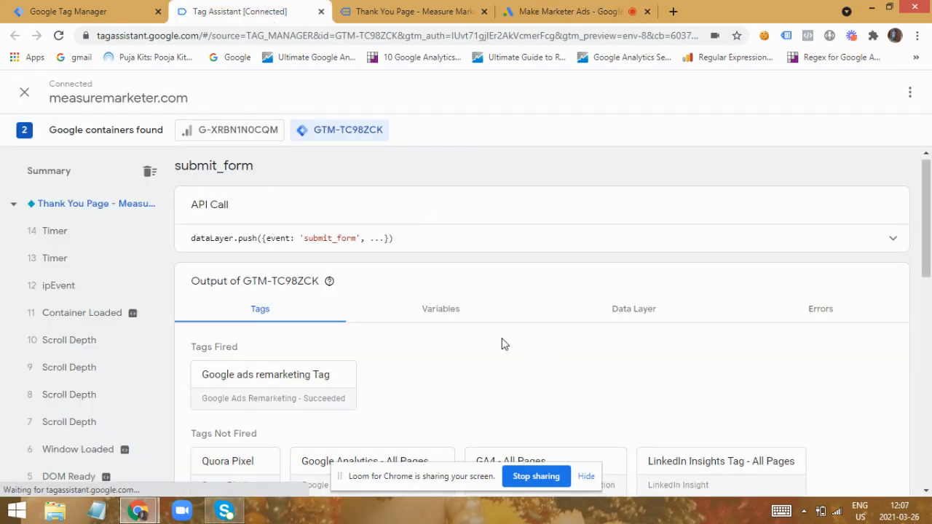
click(463, 313)
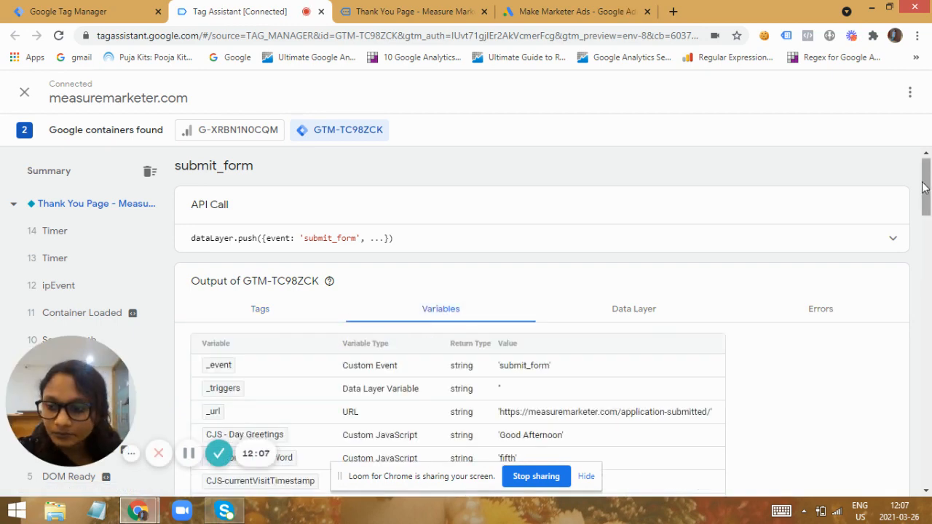
scroll(924, 188, down, 8)
scroll(925, 189, up, 7)
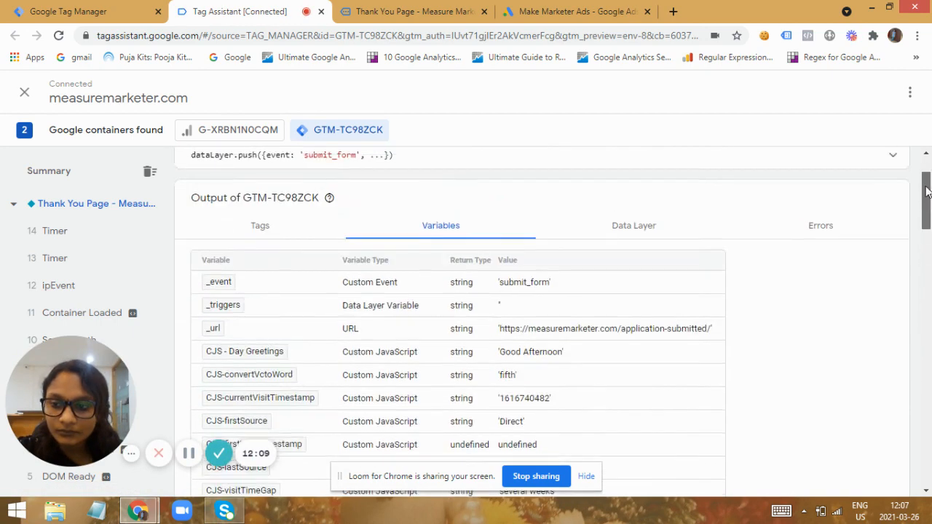
click(648, 237)
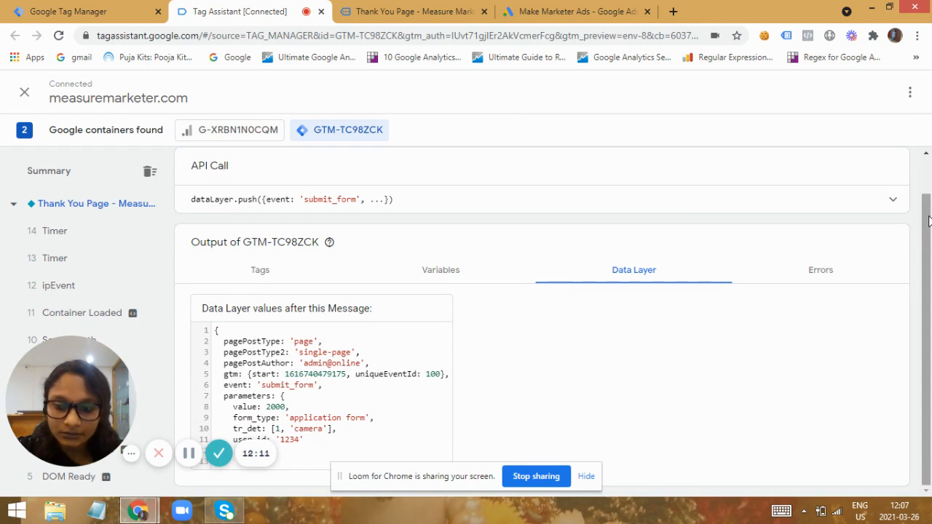
drag(233, 418, 263, 418)
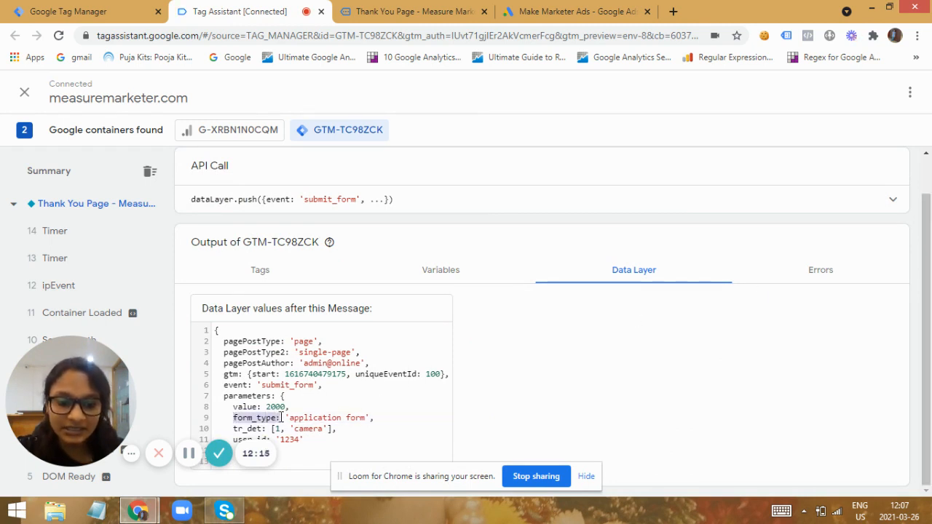
Return to Google Ads and set the visited page rule to form_type equals application form.
click(501, 9)
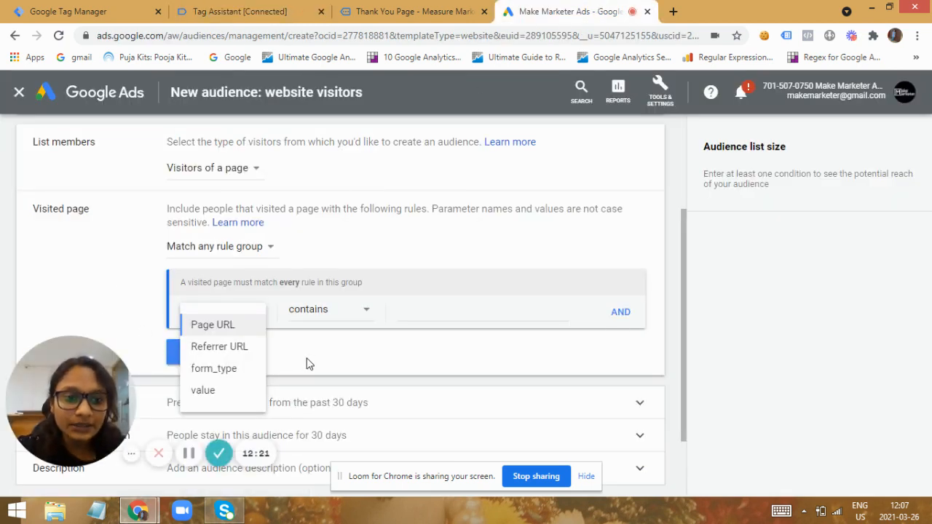
click(218, 370)
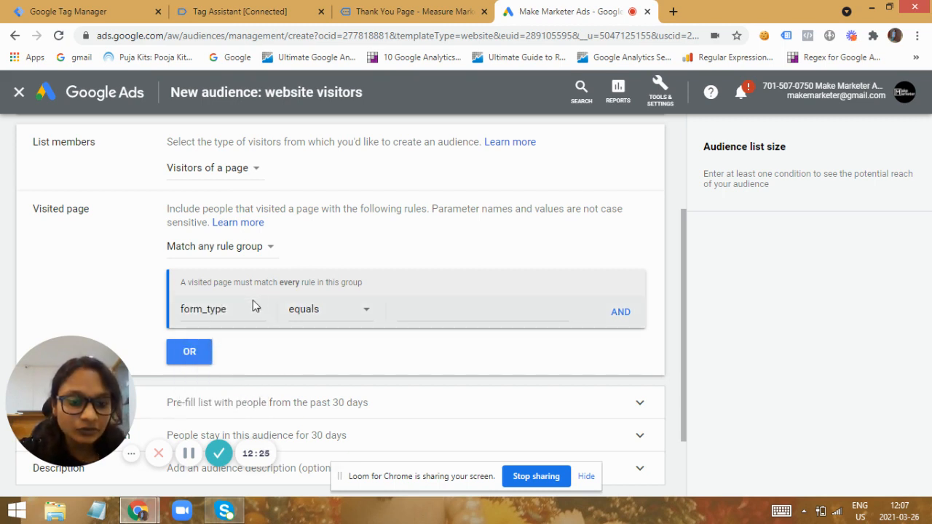
click(413, 311)
text(ap)
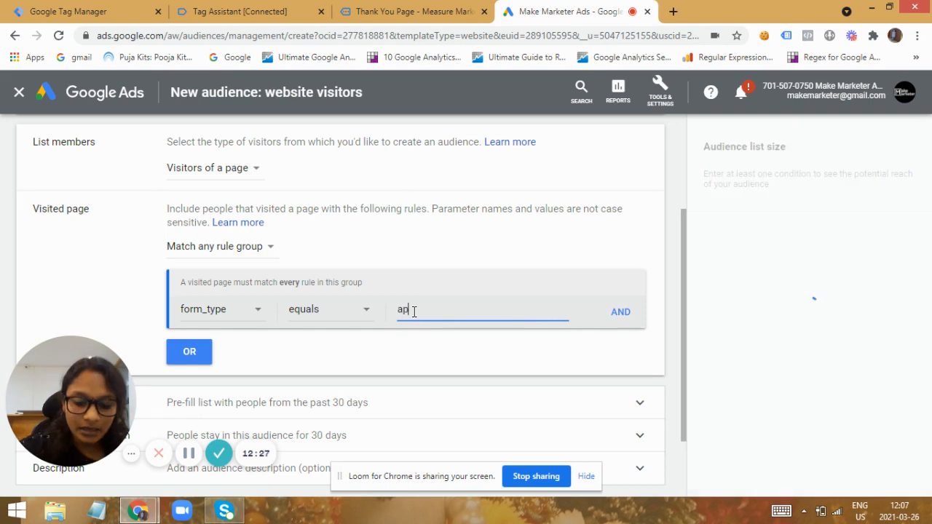
text(plication form)
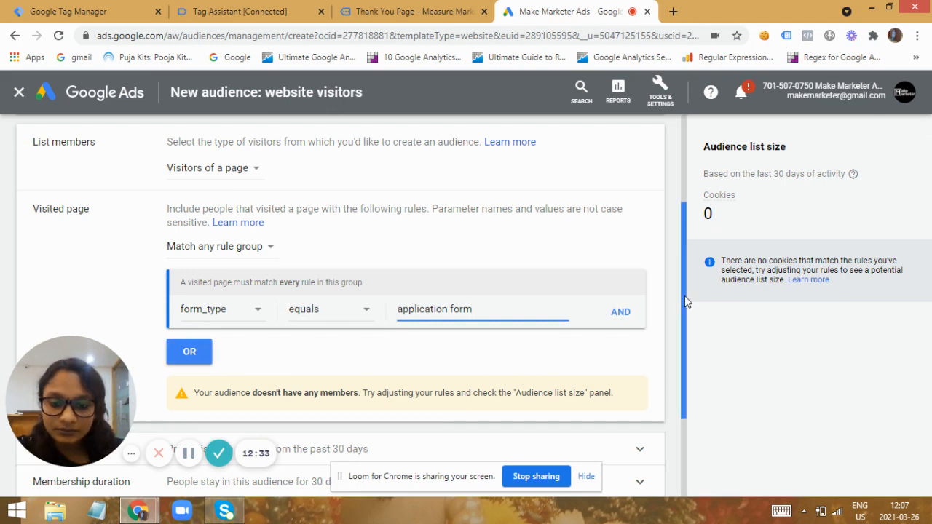
scroll(690, 328, down, 2)
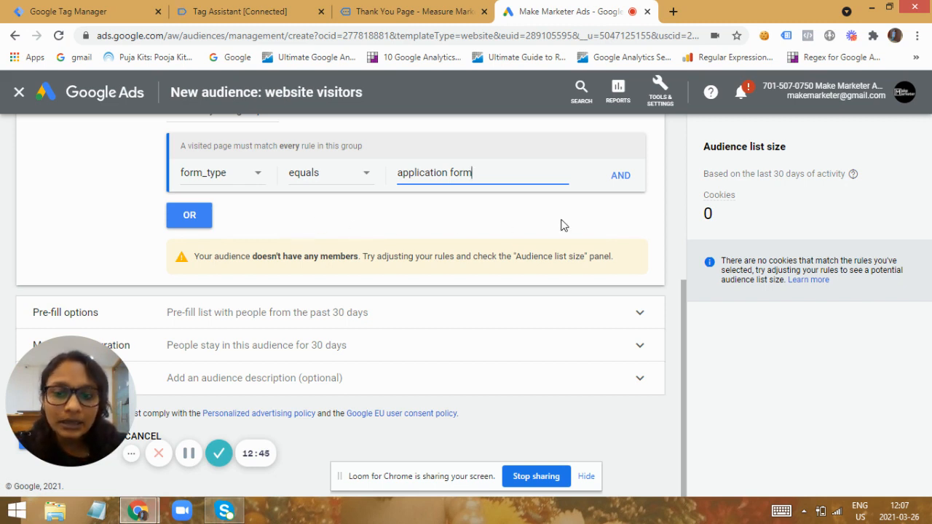
Review the parameters available for the visited page rule, keeping form_type selected and its value as entered.
scroll(684, 307, up, 1)
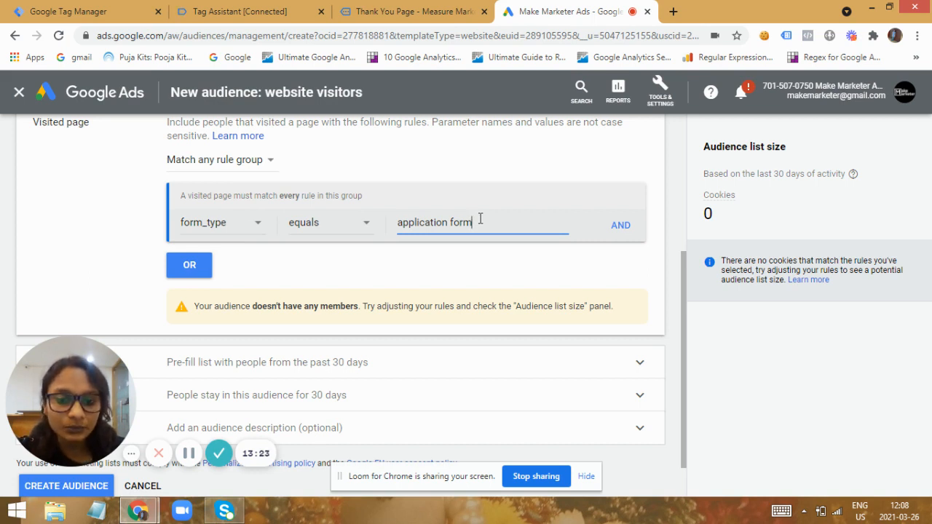
click(259, 232)
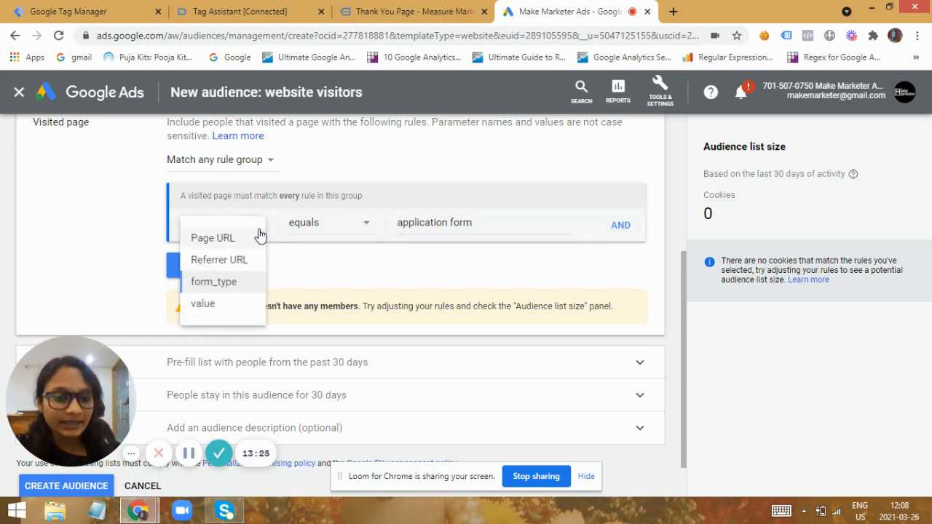
click(241, 282)
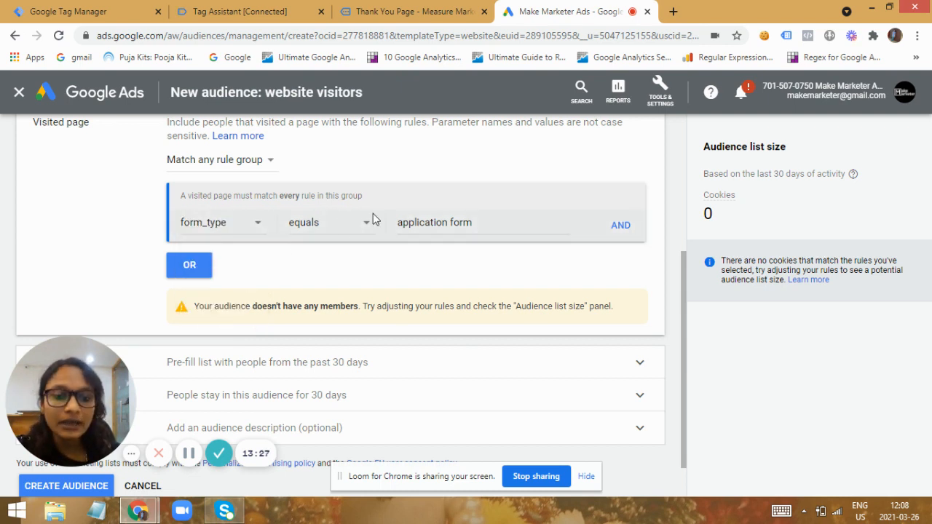
click(500, 222)
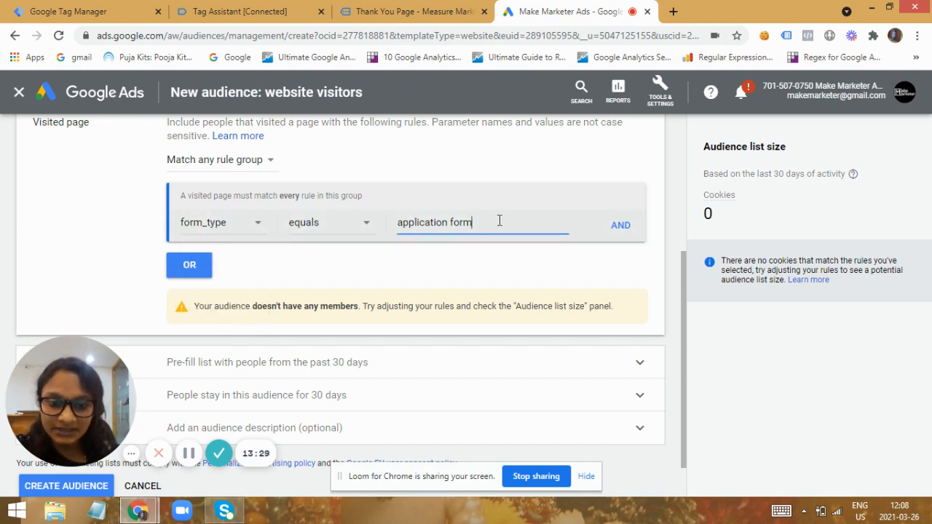
Create the application form leads audience with the form_type rule, leaving the pre-fill, membership duration and description settings at their defaults.
drag(683, 271, 682, 333)
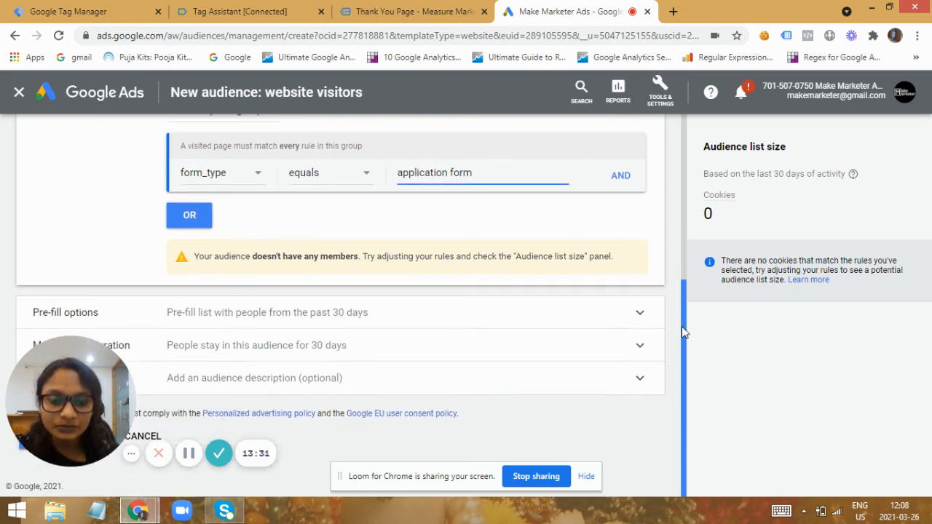
drag(89, 379, 103, 140)
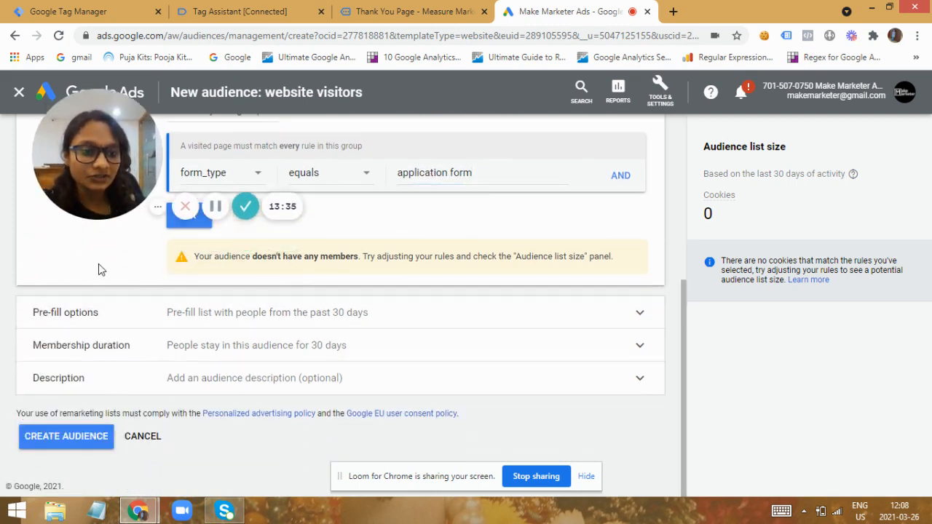
click(69, 440)
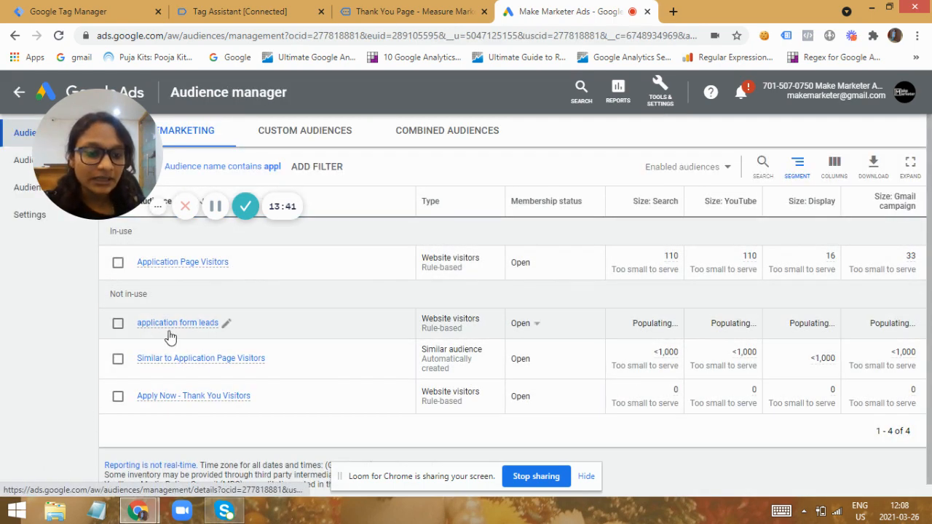
mouse_move(176, 333)
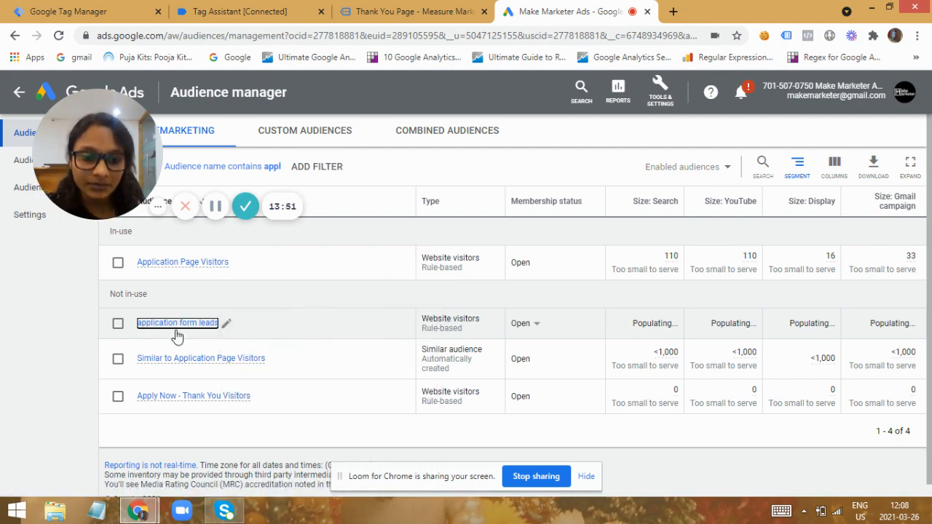
drag(114, 200, 88, 471)
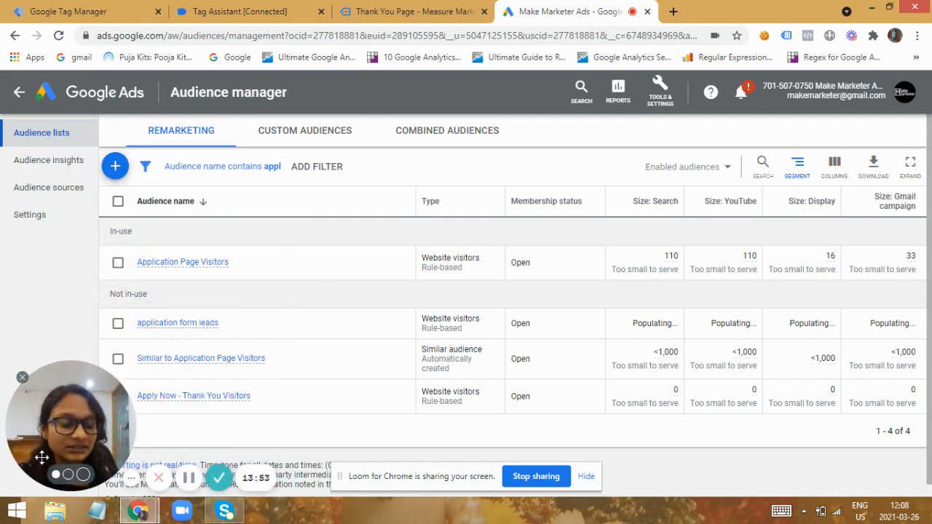